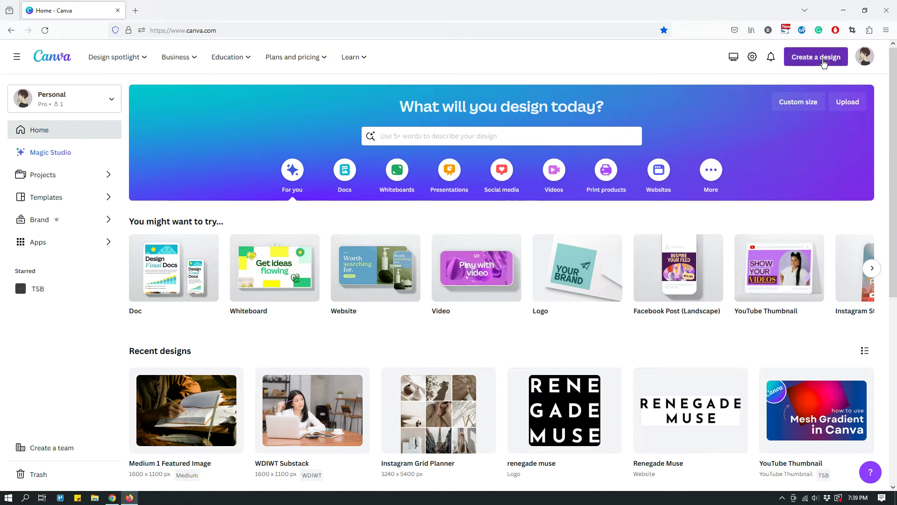
Create a new US Letter design and add a text box reading 'This is text.'.
left_click(824, 62)
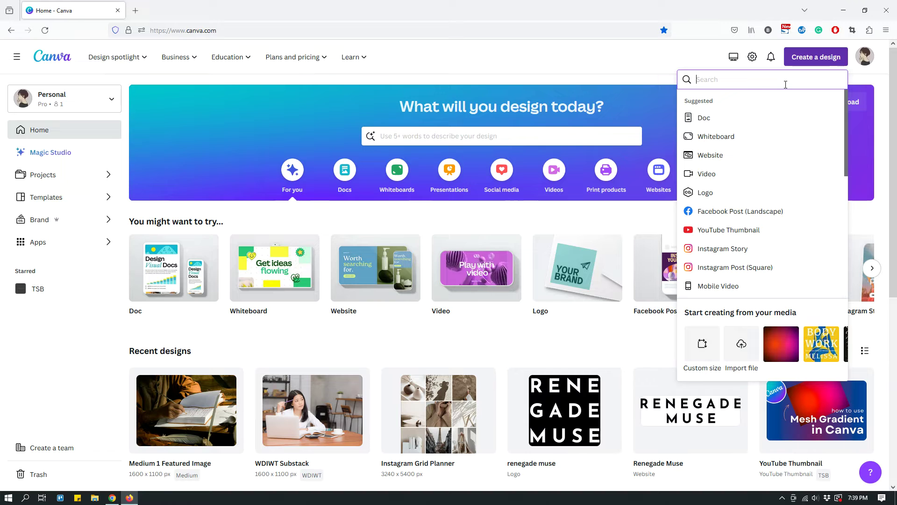
type("us")
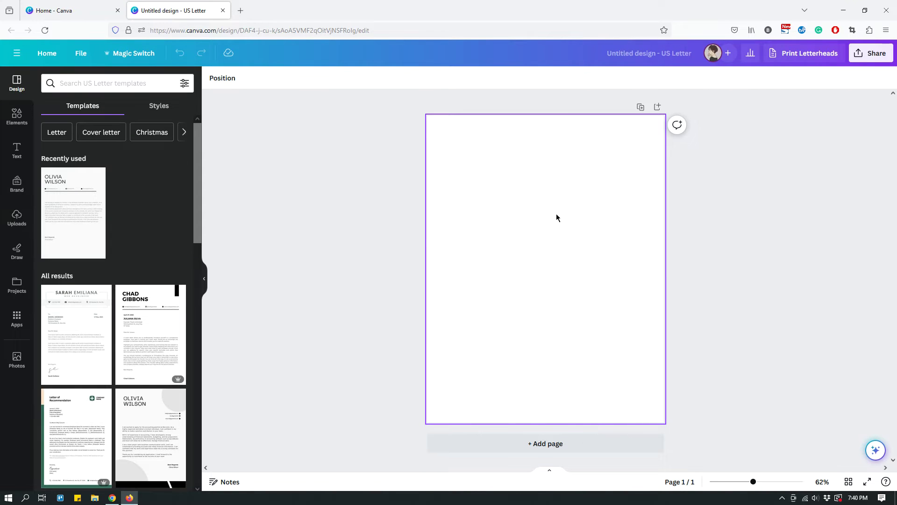
left_click(552, 204)
type("text")
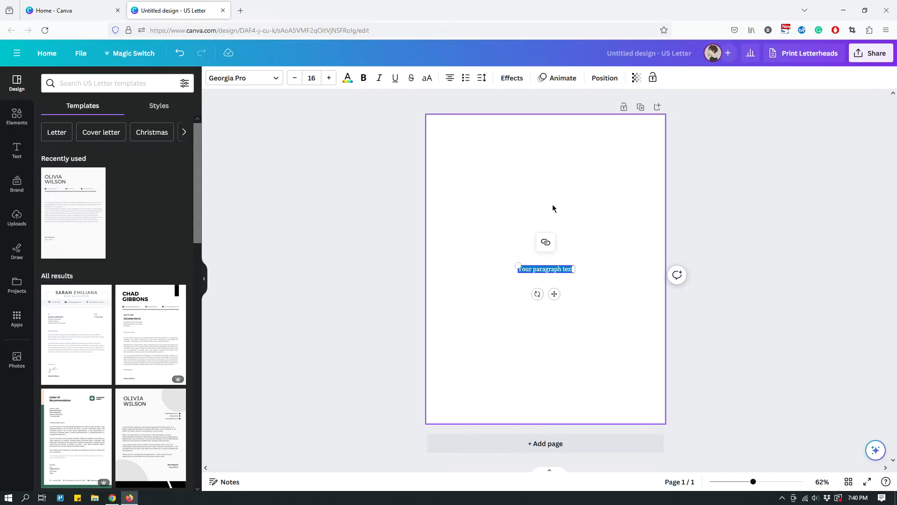
type("This is te")
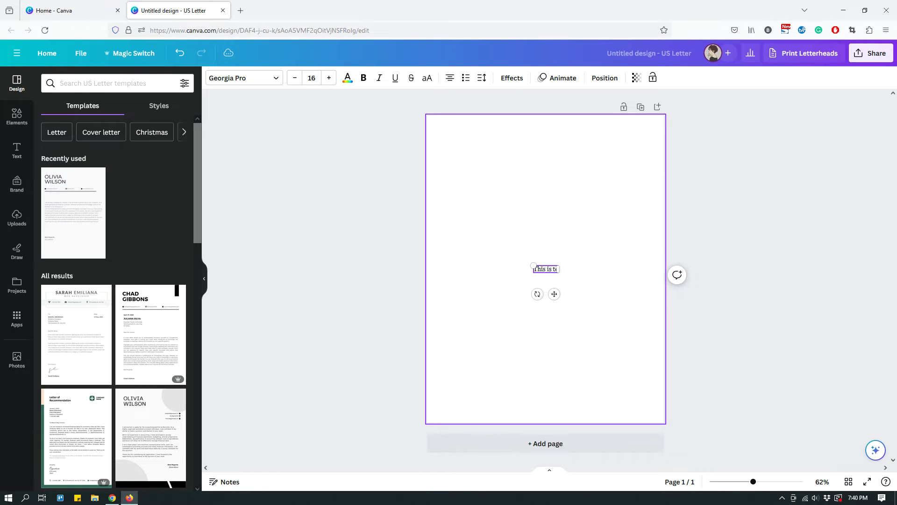
type("xt.")
Widen the text box on both sides, move it near the page top, and left-align it.
left_click_drag(566, 269, 638, 273)
left_click_drag(530, 270, 470, 270)
left_click(579, 260)
left_click_drag(559, 273, 552, 178)
left_click(450, 78)
Paste extra copies of 'This is text.' so the sentence repeats across two lines.
double_click(497, 176)
key("ctrl+c")
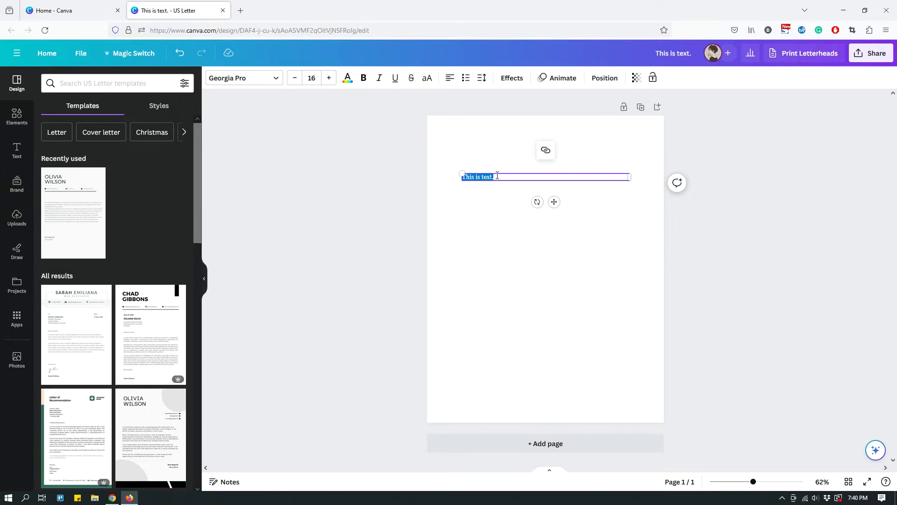
left_click(463, 177)
key("ctrl+v")
key("ctrl+v")
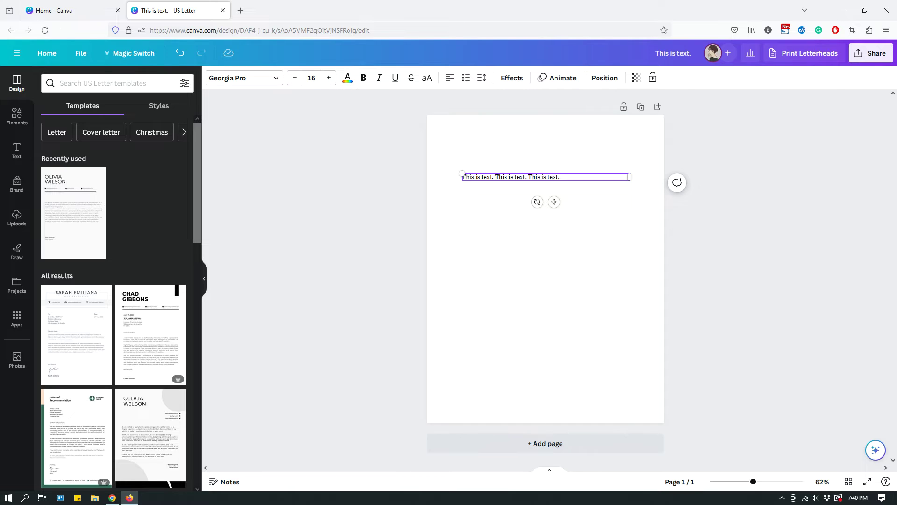
key("ctrl+v")
key("ctrl+v")
key("ctrl+v")
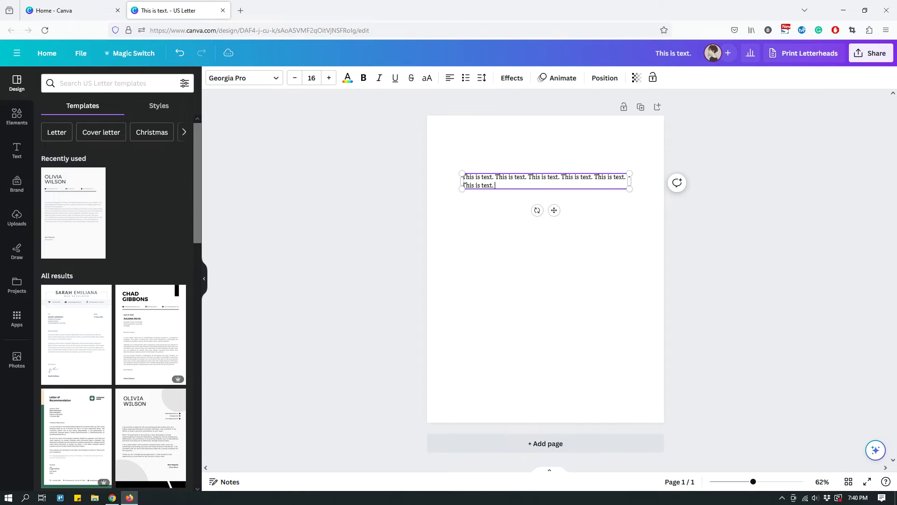
key("ctrl+v")
type("v")
key("ctrl+v")
key("ctrl+v")
left_click(598, 197)
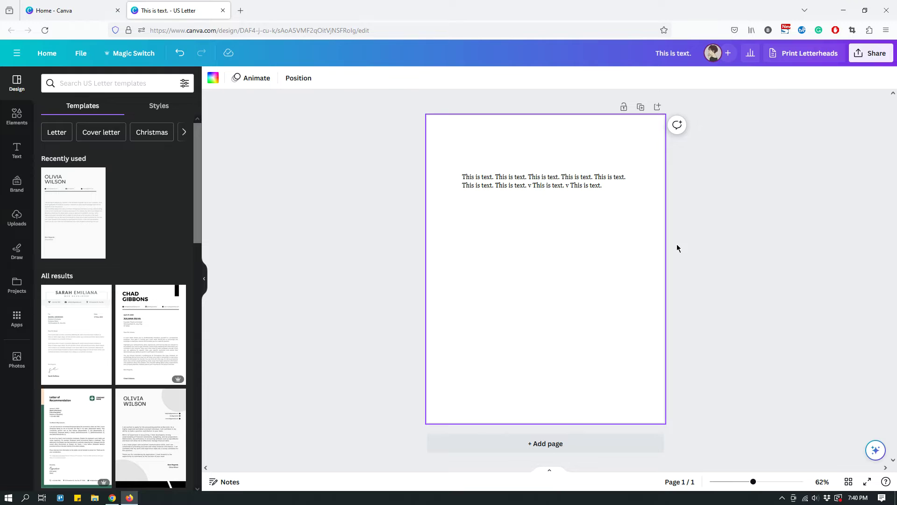
Highlight the fourth 'This is text' on the paragraph's first line.
left_click(603, 184)
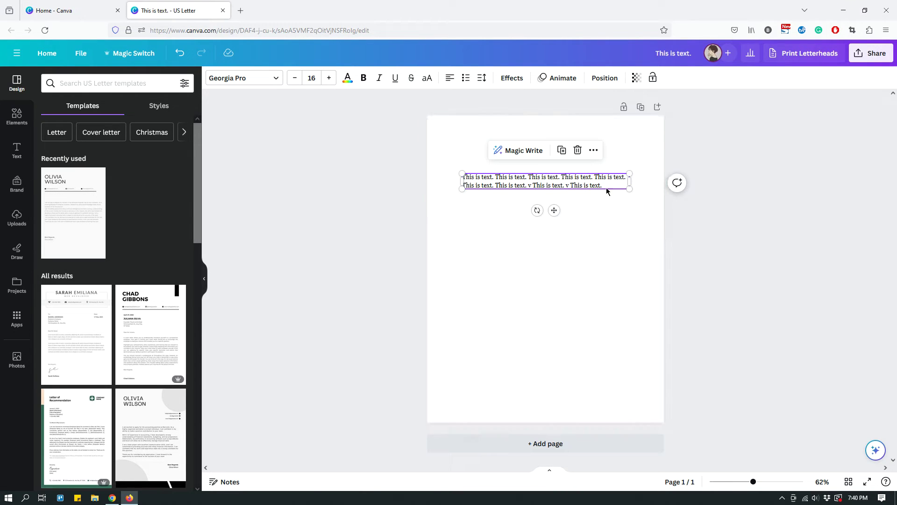
double_click(582, 187)
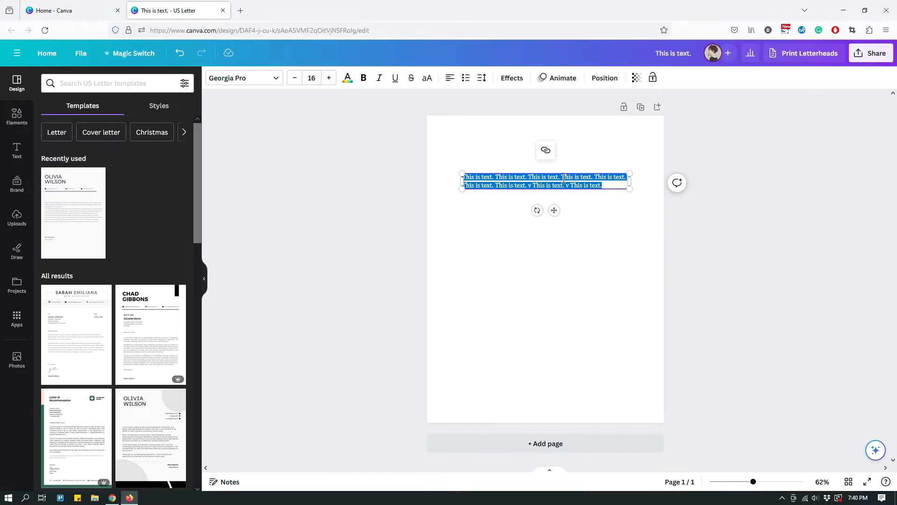
left_click(599, 217)
left_click(563, 176)
left_click(563, 176)
left_click_drag(561, 176, 591, 176)
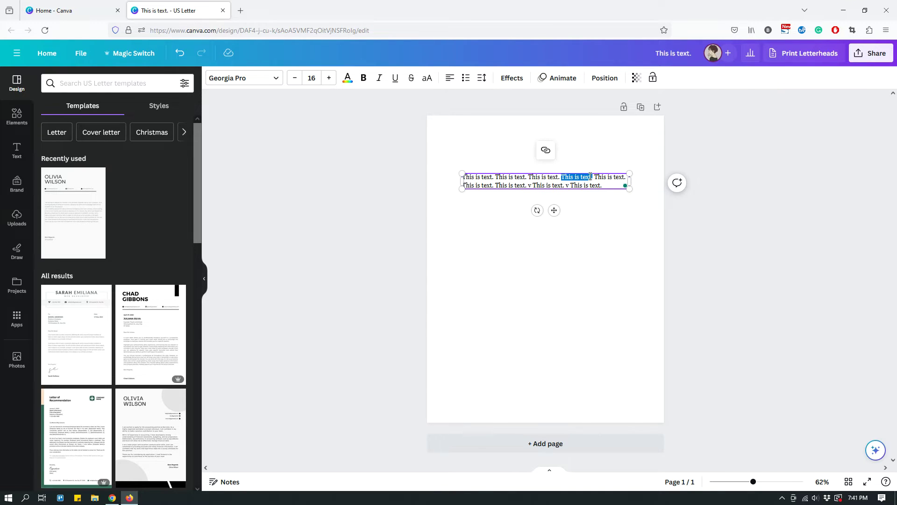
left_click(577, 136)
left_click(561, 179)
left_click_drag(561, 179, 592, 176)
left_click(584, 202)
left_click(568, 183)
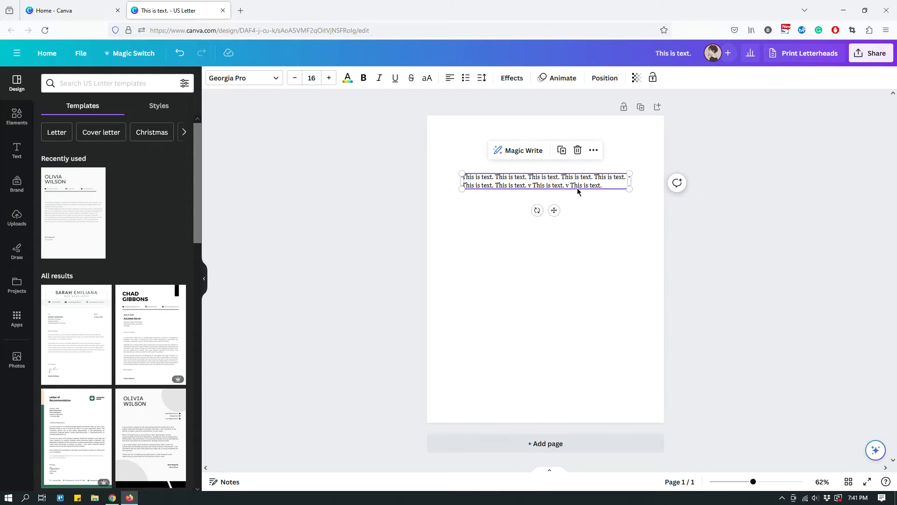
left_click(628, 227)
double_click(572, 177)
key("Escape")
double_click(563, 175)
left_click_drag(562, 176, 591, 177)
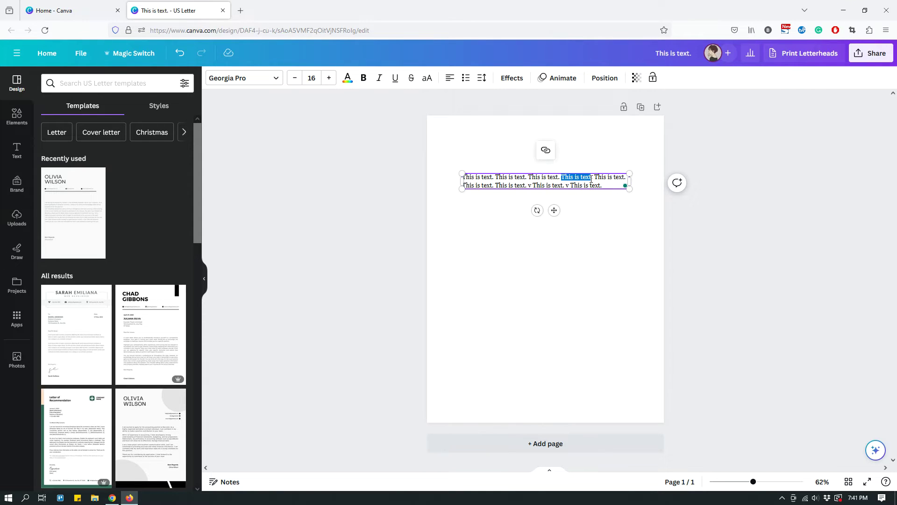
left_click(546, 152)
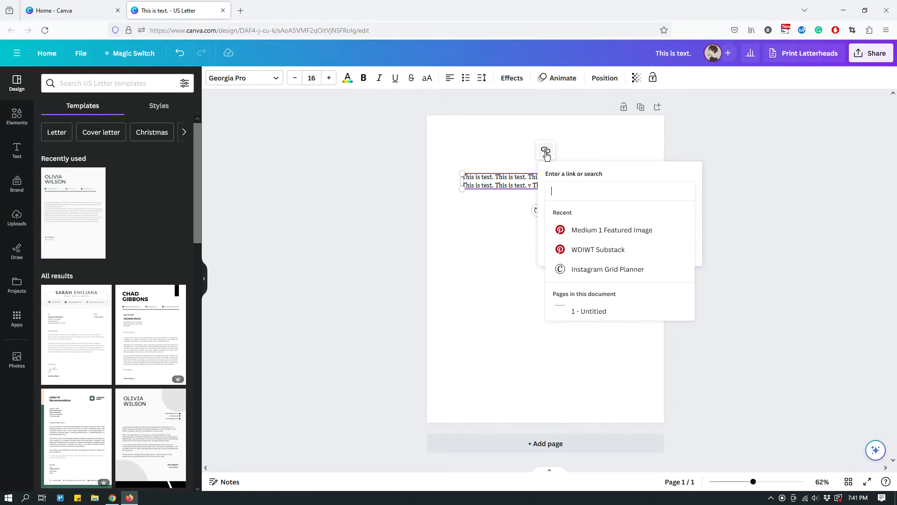
type("https")
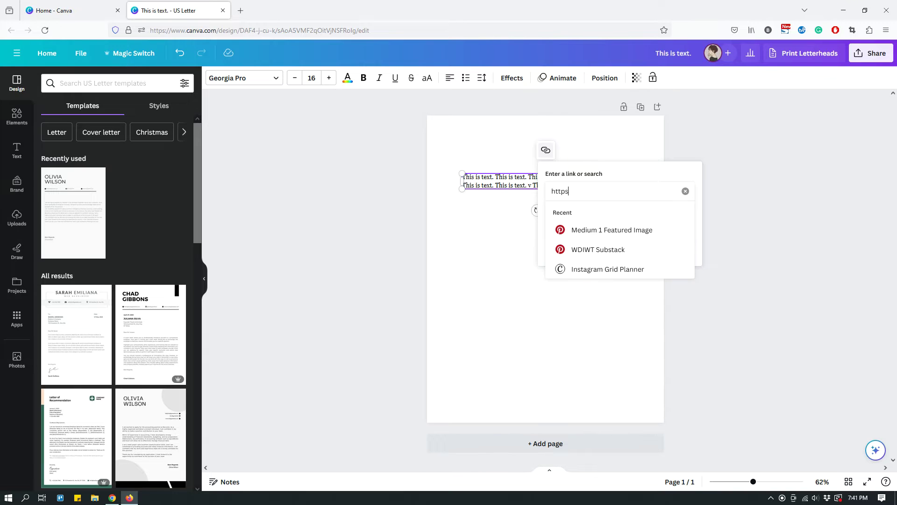
type("://thesideblogger.com")
key("Return")
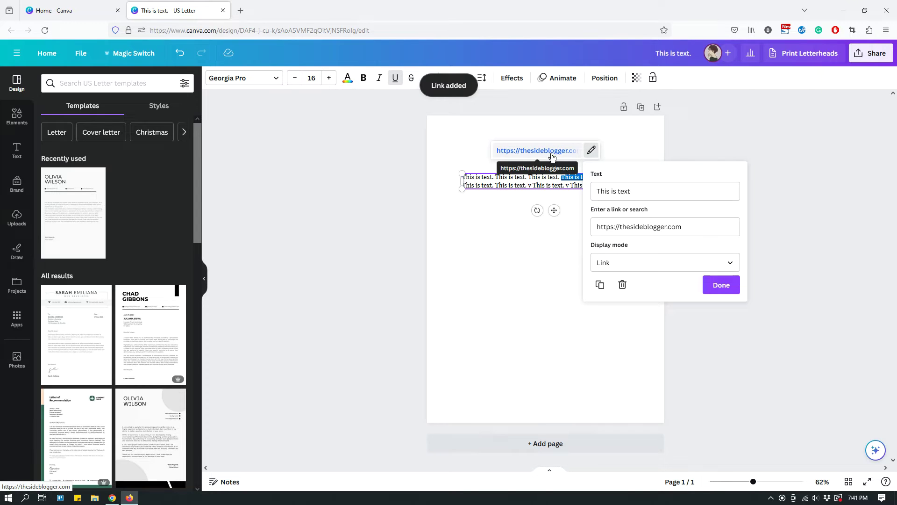
left_click(509, 271)
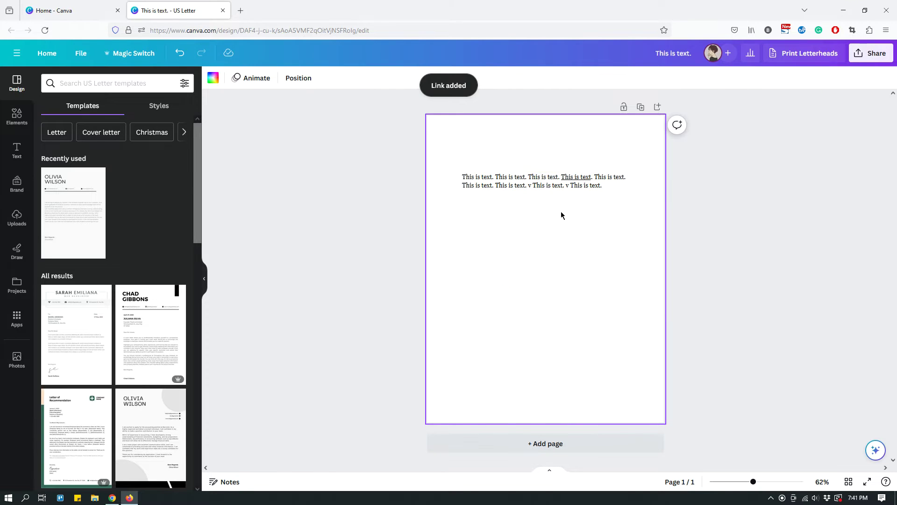
left_click(564, 176)
Colour the linked 'This is text' words red from the Default colors swatches.
left_click_drag(561, 177, 594, 177)
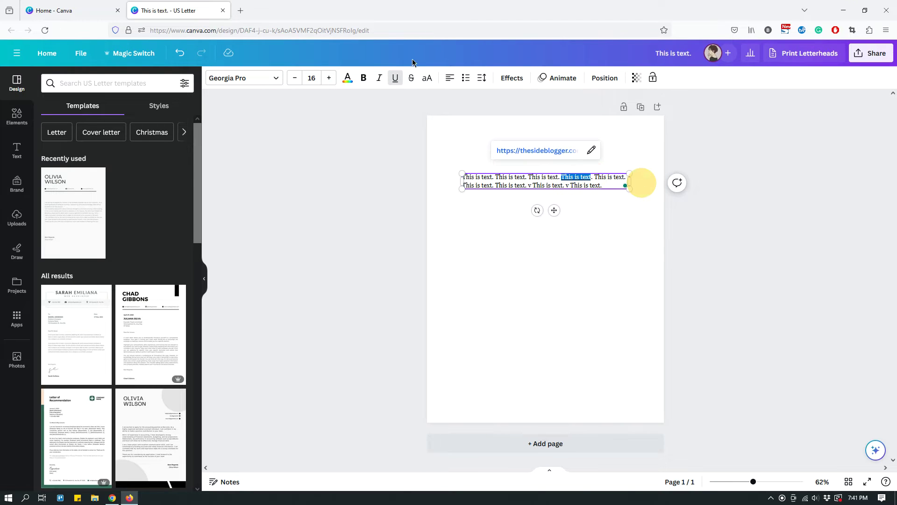
left_click(348, 79)
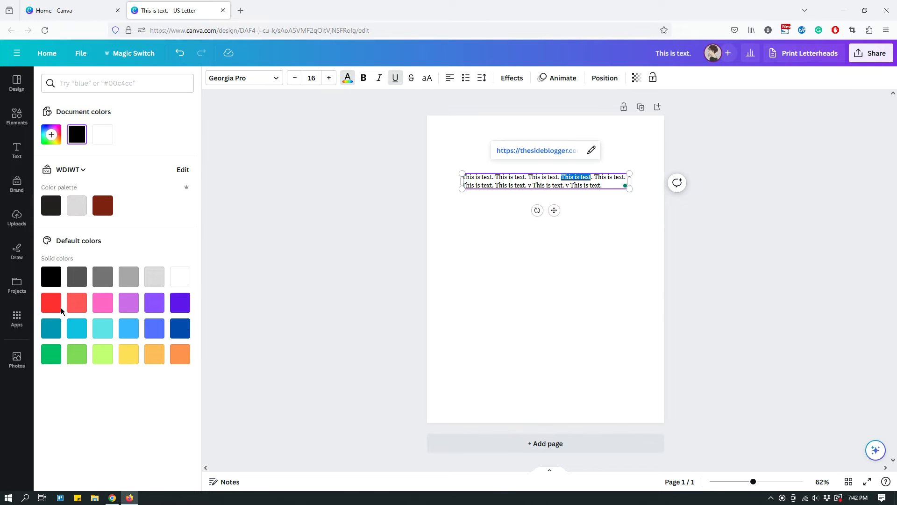
left_click(154, 328)
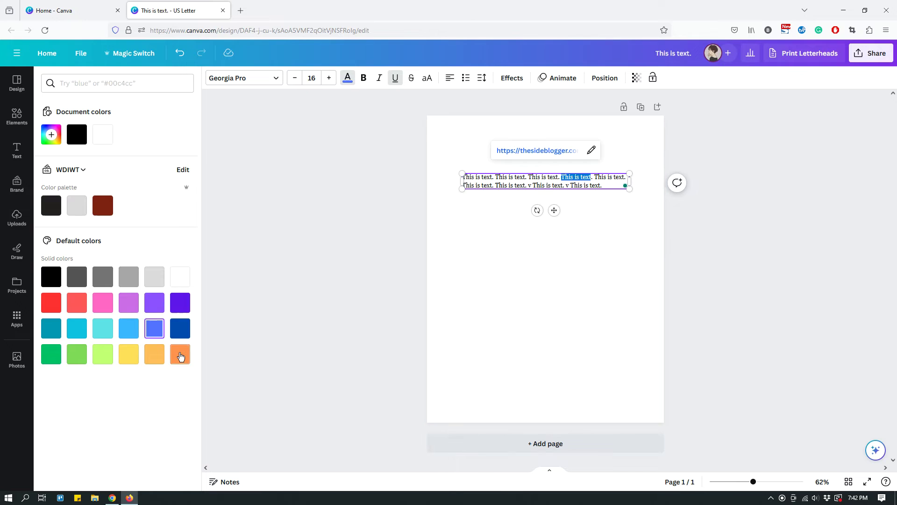
left_click(51, 303)
left_click(627, 284)
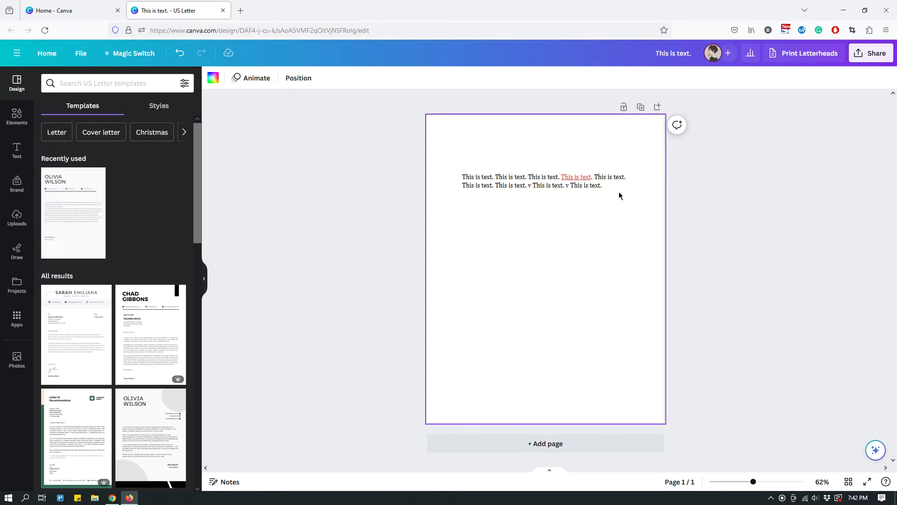
left_click(542, 224)
left_click(603, 187)
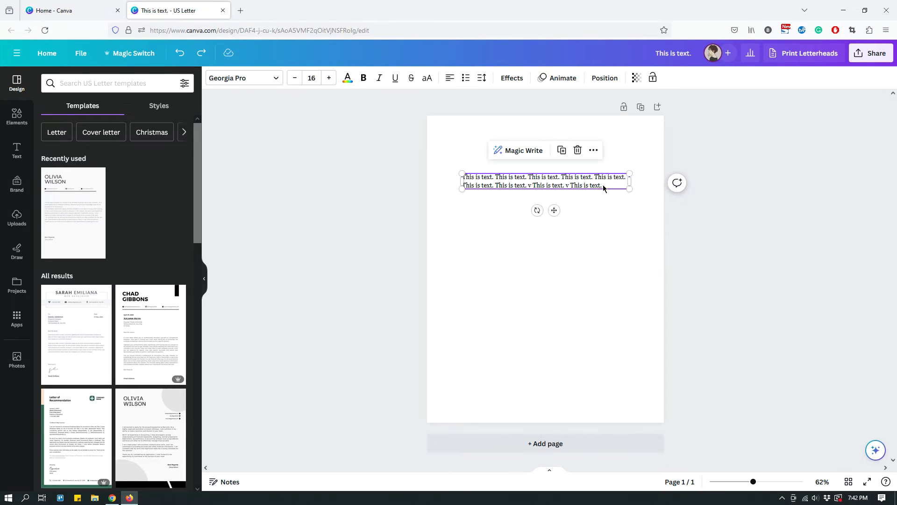
left_click(594, 151)
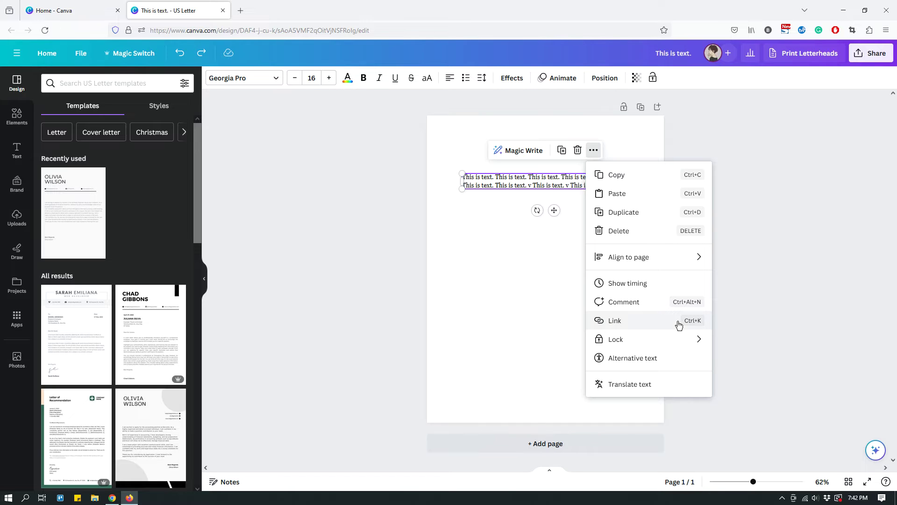
left_click(645, 324)
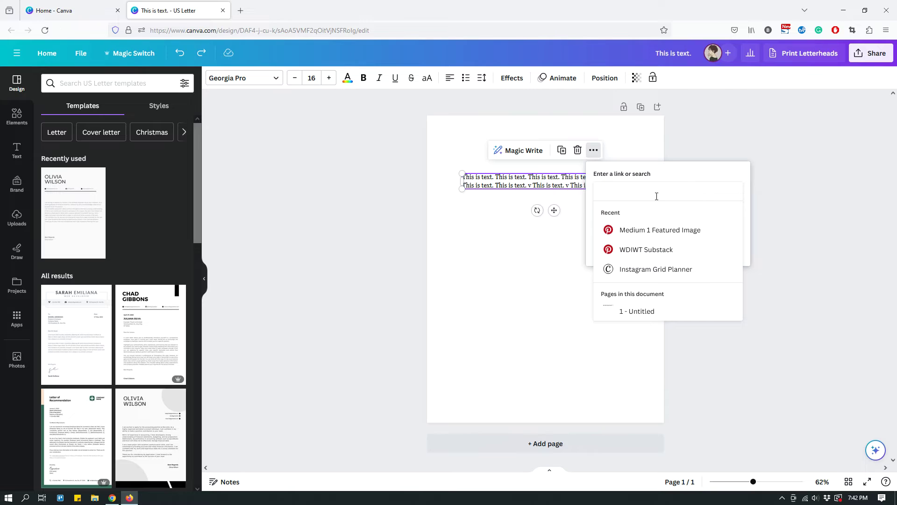
type("http")
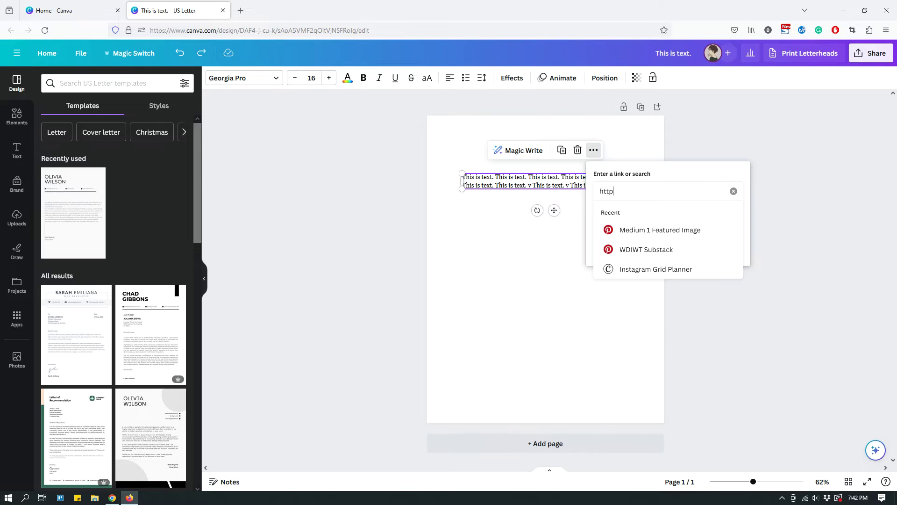
type("s://thesideblogger.com")
key("Return")
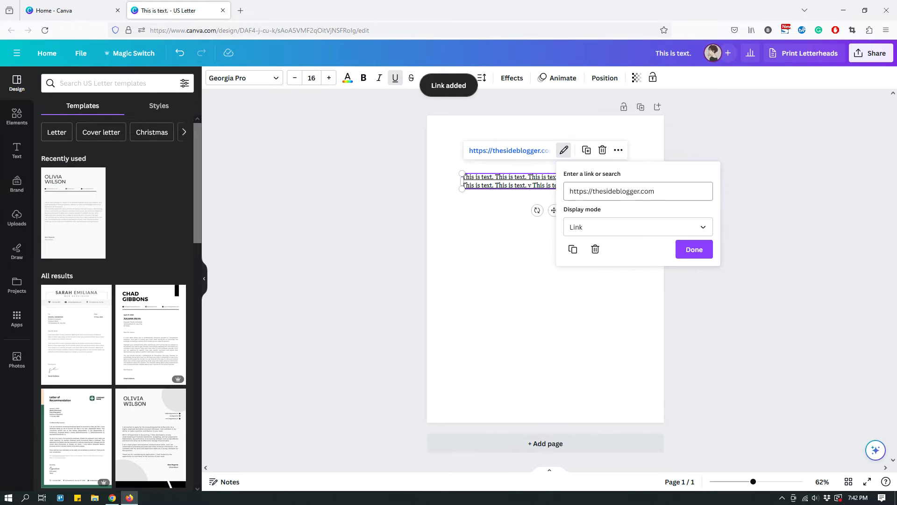
left_click(637, 362)
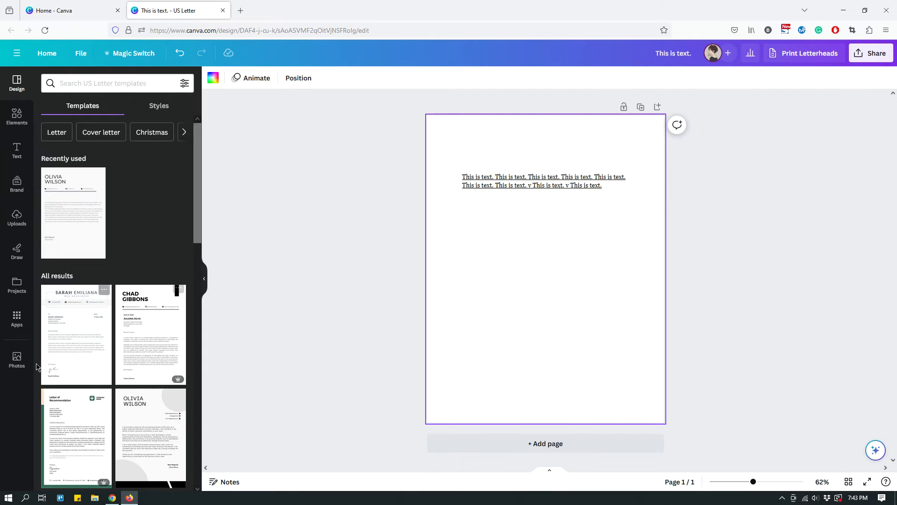
Add the woman-at-laptop photo from Photos and shrink it to about 260x173.
left_click(16, 360)
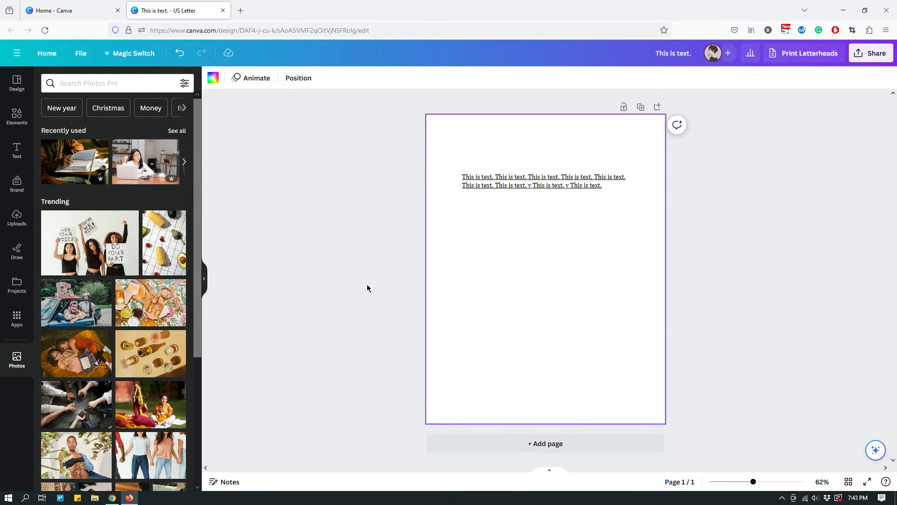
left_click(143, 161)
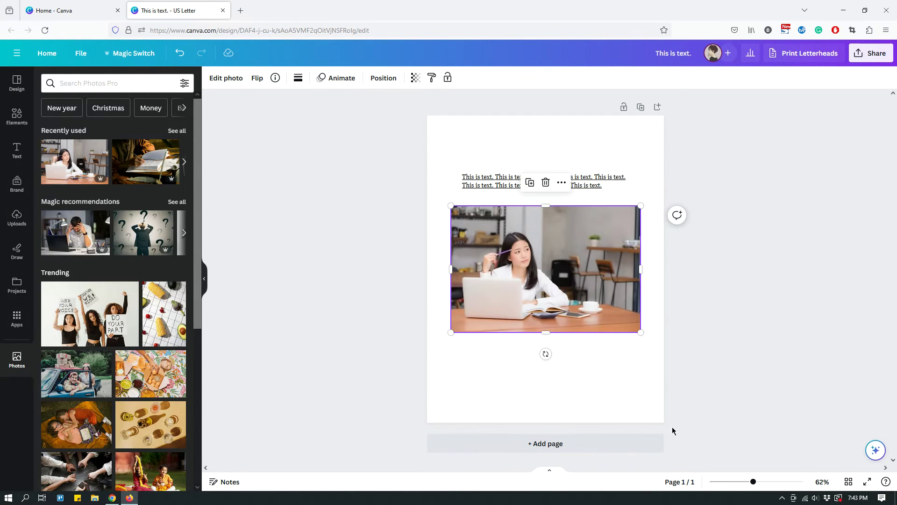
left_click(617, 386)
left_click_drag(560, 277, 560, 302)
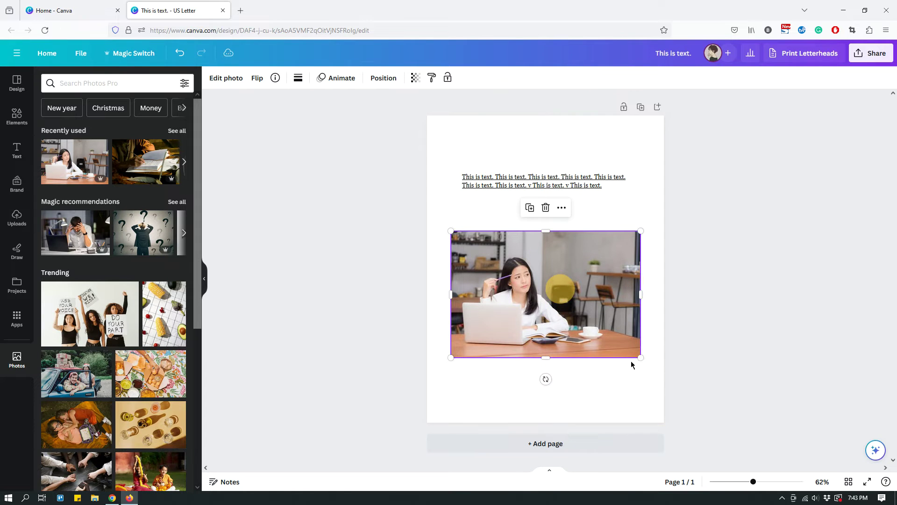
left_click_drag(641, 357, 618, 328)
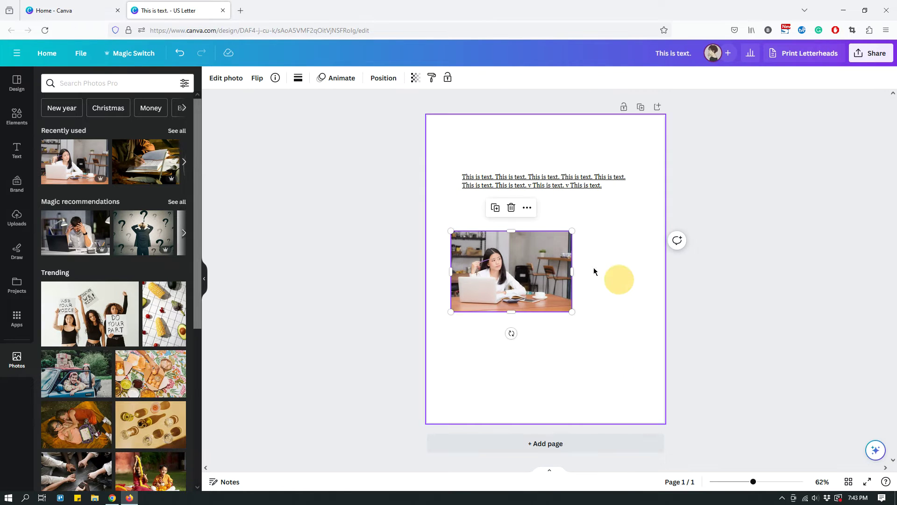
left_click(610, 260)
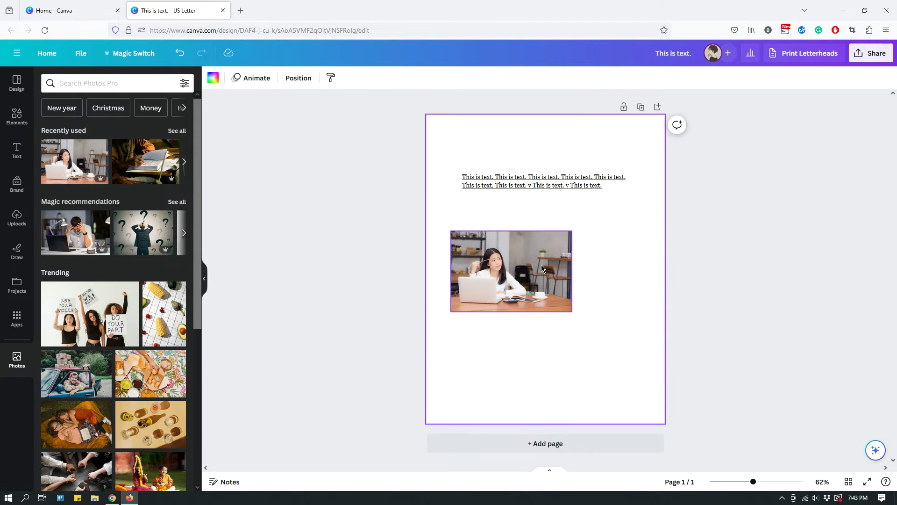
Move the photo up just below the text, leaving it without a link.
left_click(547, 267)
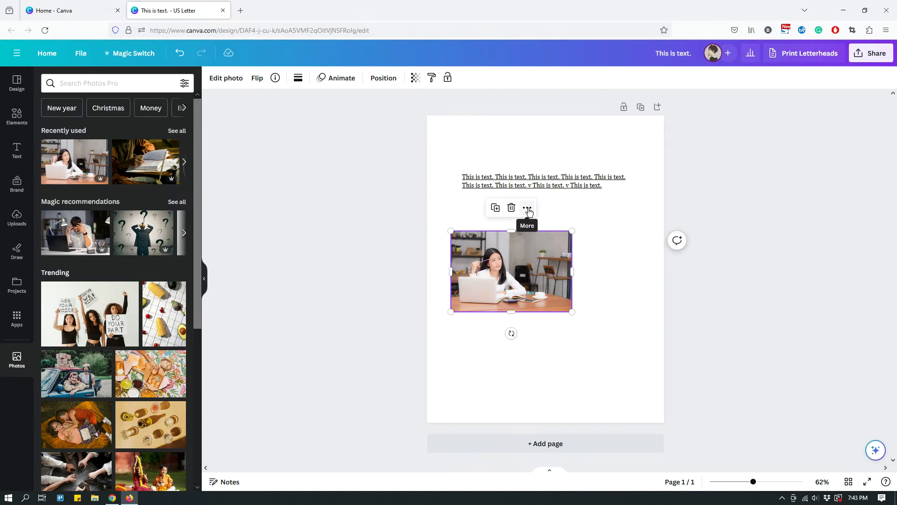
left_click(528, 209)
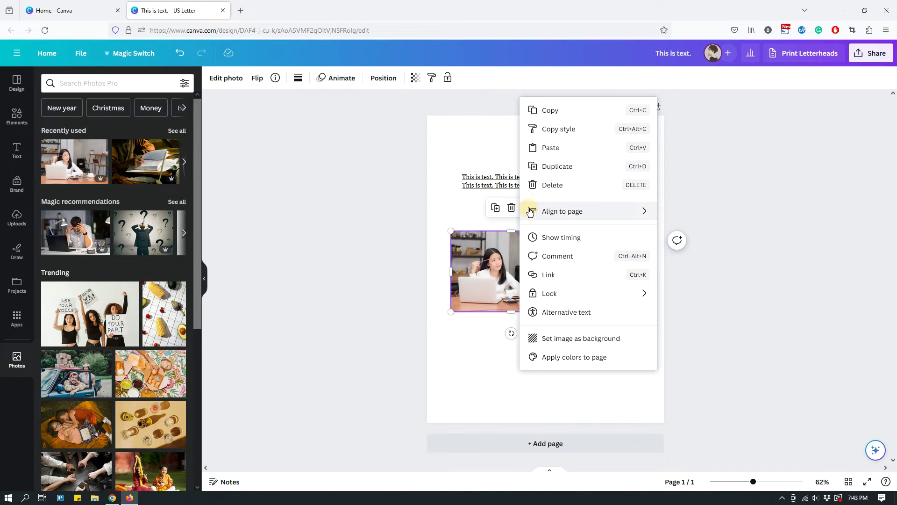
left_click(563, 280)
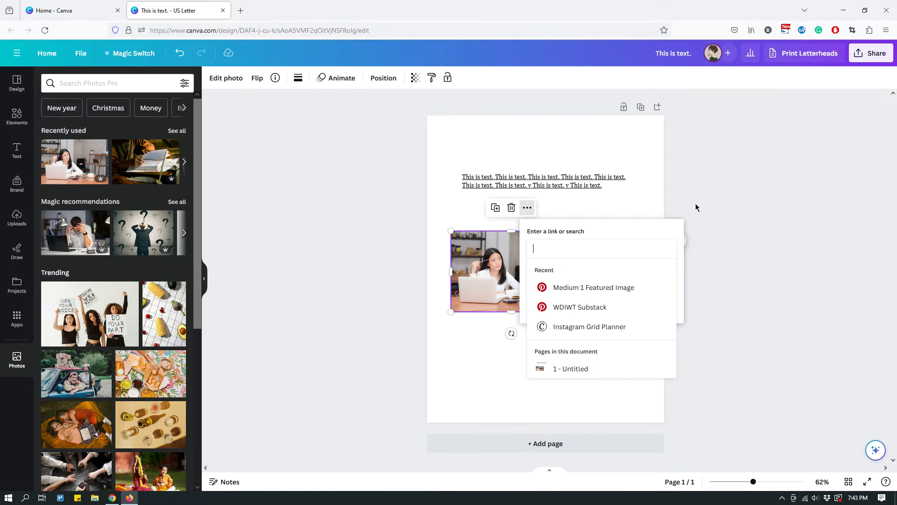
left_click(501, 380)
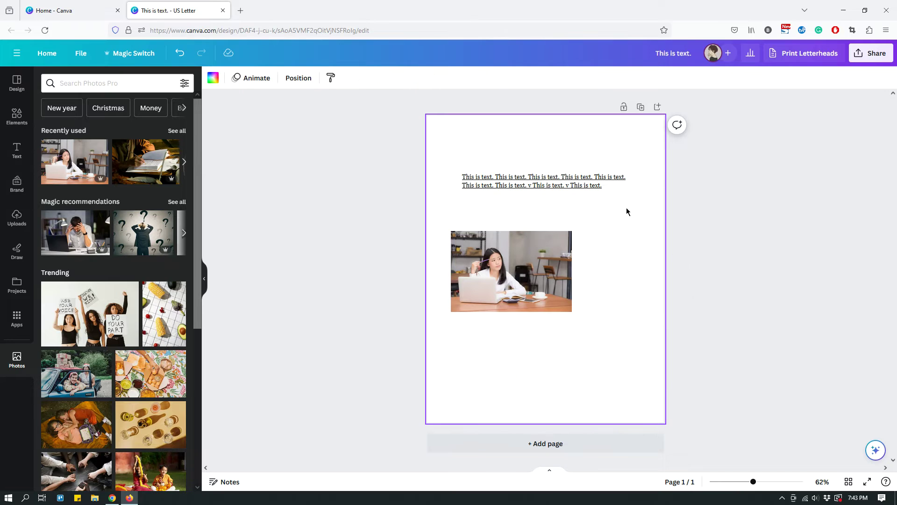
left_click_drag(514, 266, 510, 234)
left_click(582, 323)
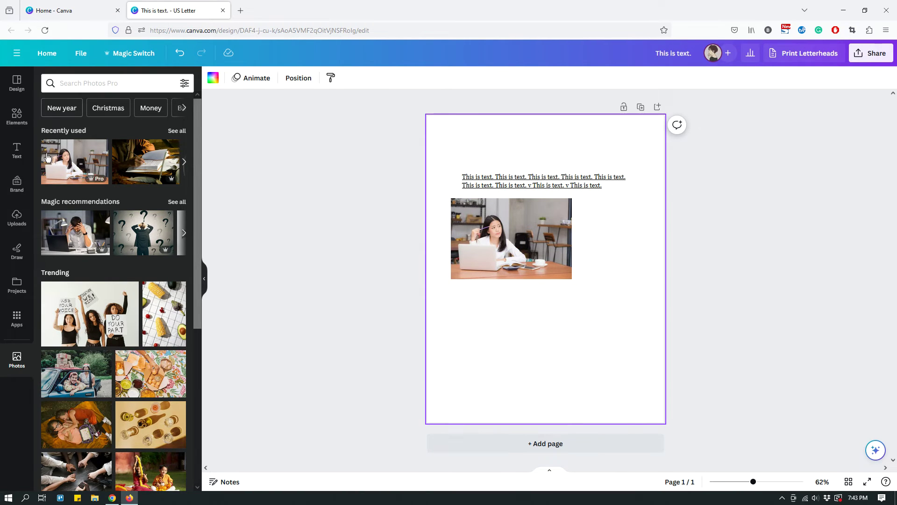
Search Canva apps for 'video' and open the Videos app library.
left_click(17, 115)
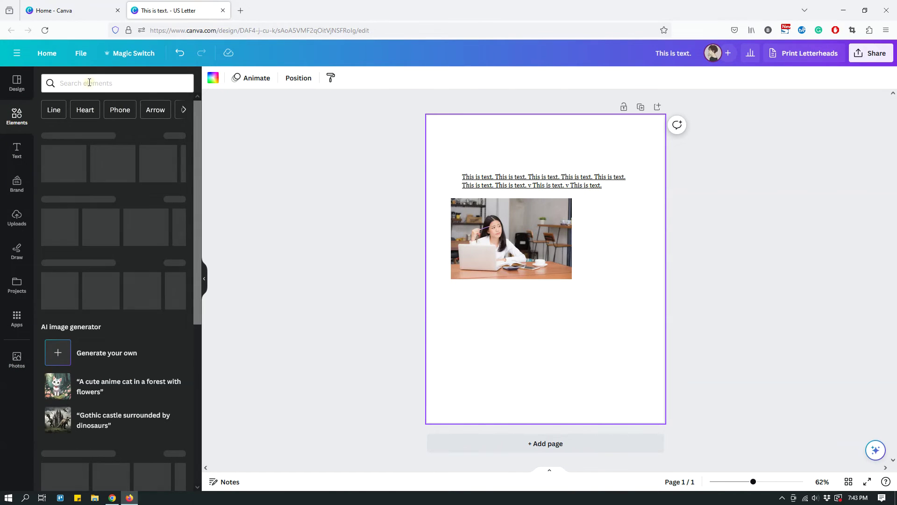
left_click(89, 82)
type("video")
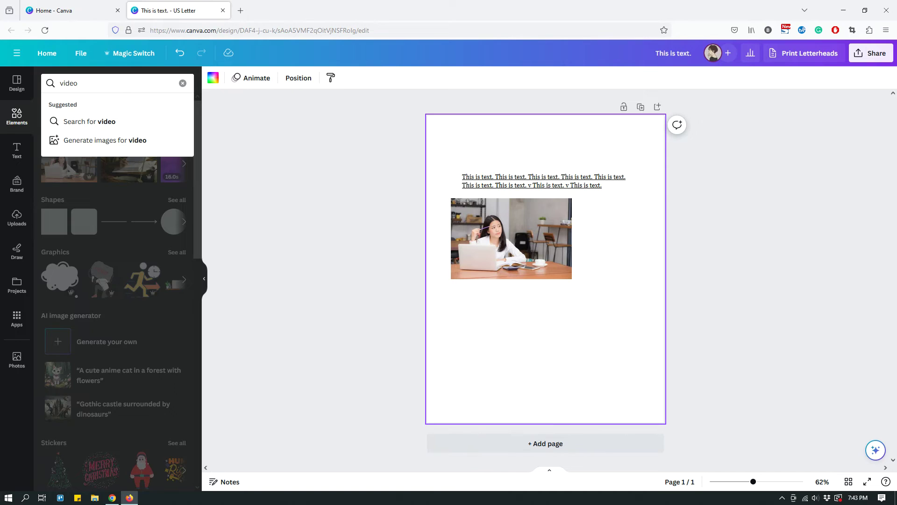
key("Return")
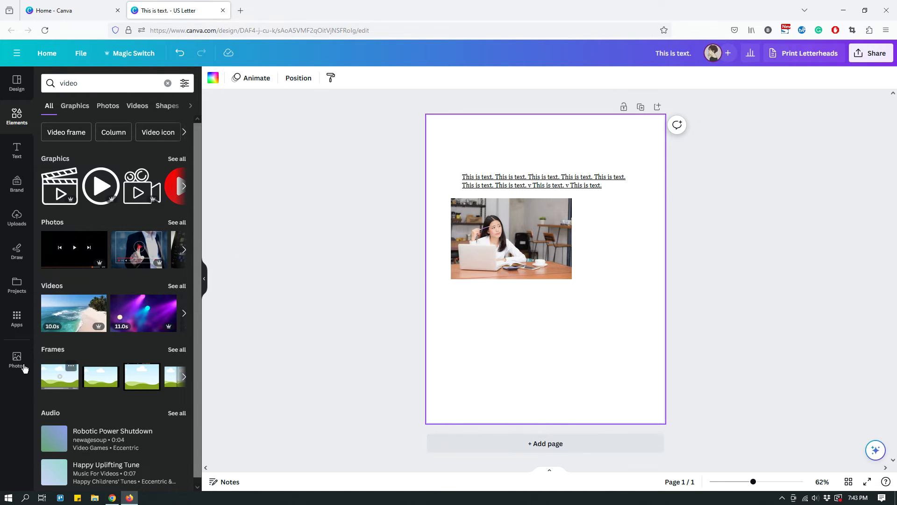
left_click(75, 83)
type("video")
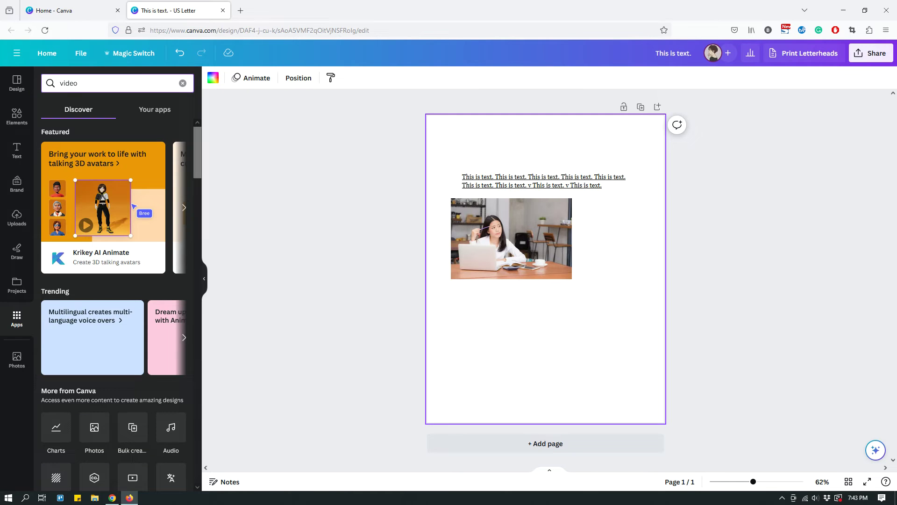
key("Return")
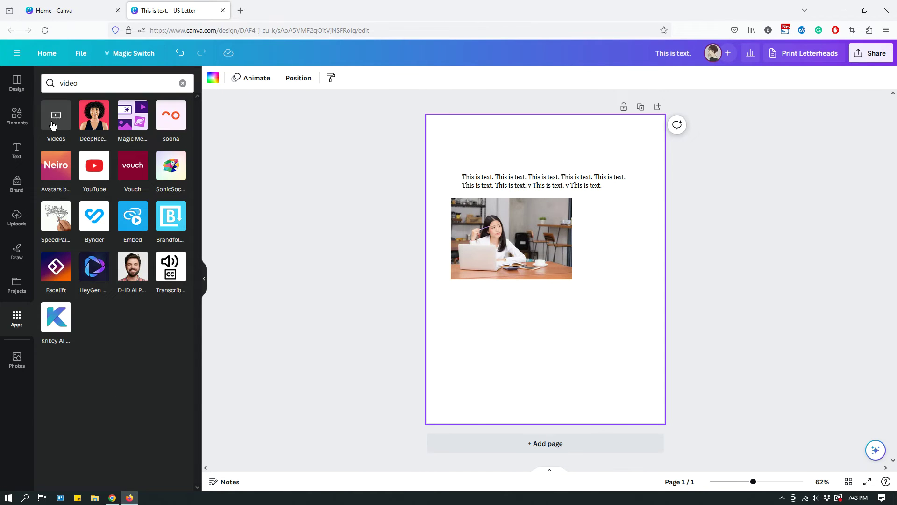
left_click(68, 117)
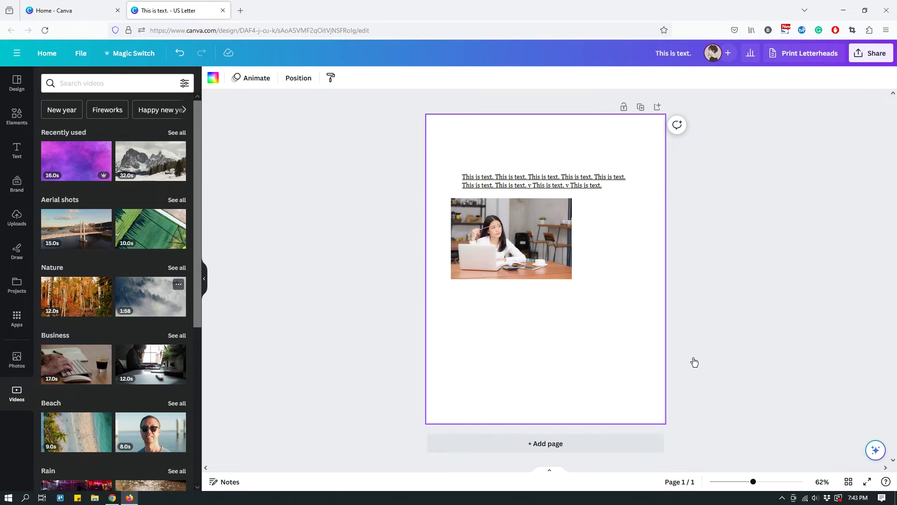
Place the misty forest video under the photo, shrink it, and nudge it up slightly.
left_click_drag(597, 242, 596, 318)
left_click_drag(451, 292, 488, 313)
left_click(565, 309)
left_click_drag(601, 335, 601, 319)
left_click(629, 262)
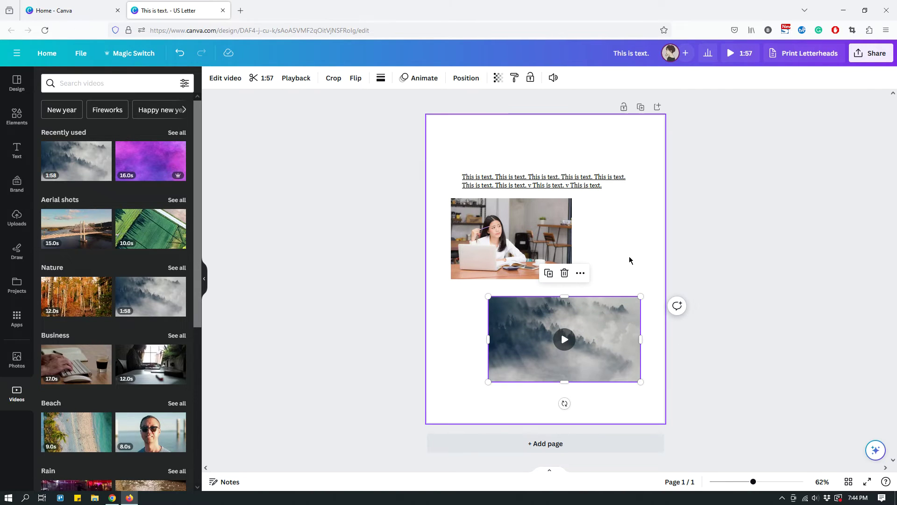
left_click(607, 337)
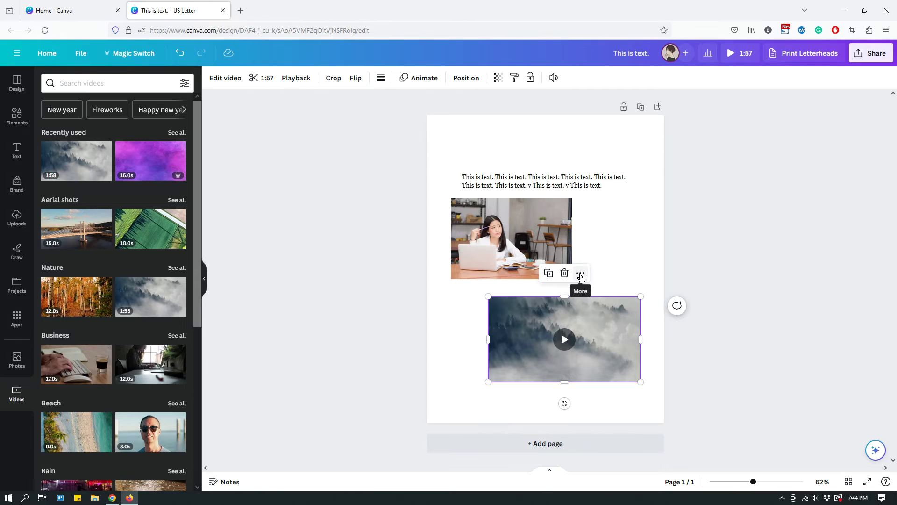
left_click(581, 274)
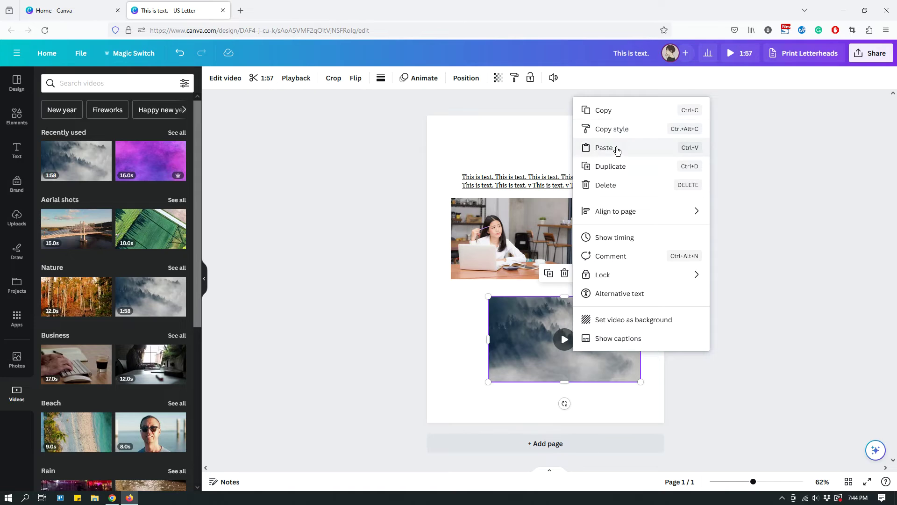
left_click(448, 322)
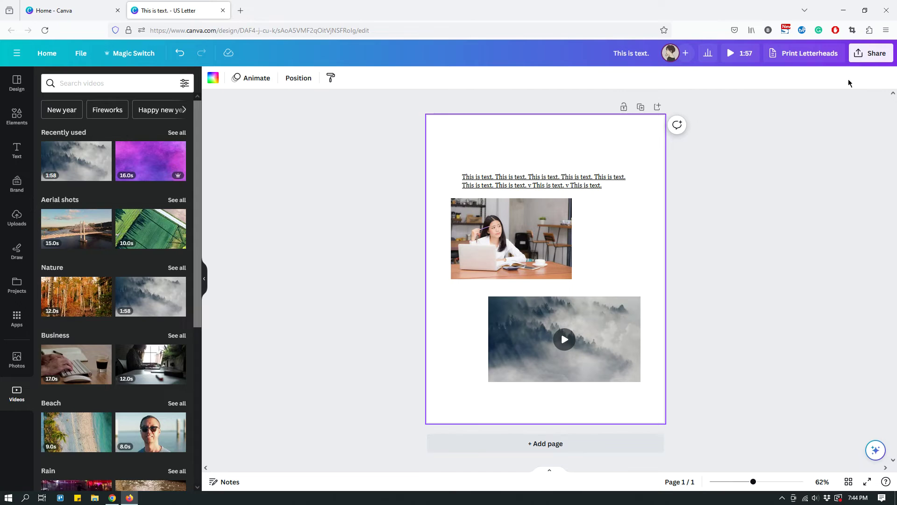
Raise the text block about 47 px and choose PDF Standard as the download file type.
left_click_drag(591, 180, 591, 158)
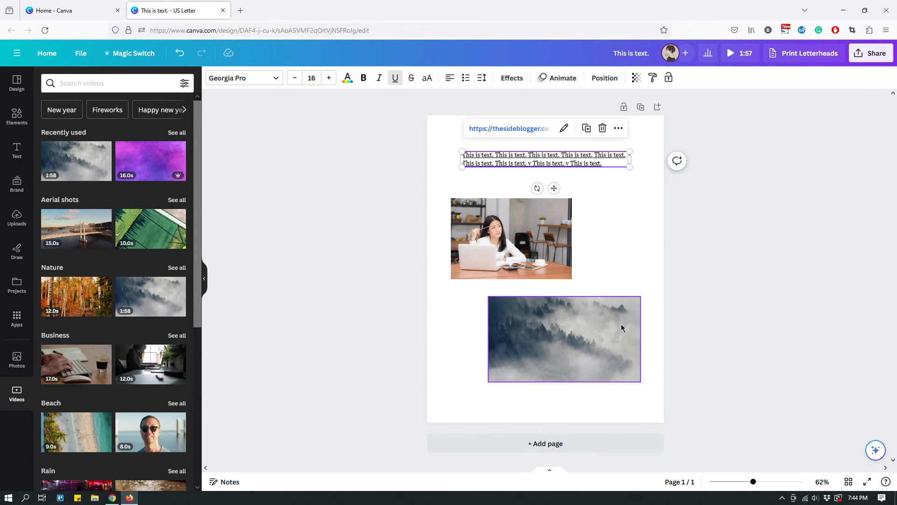
left_click(872, 55)
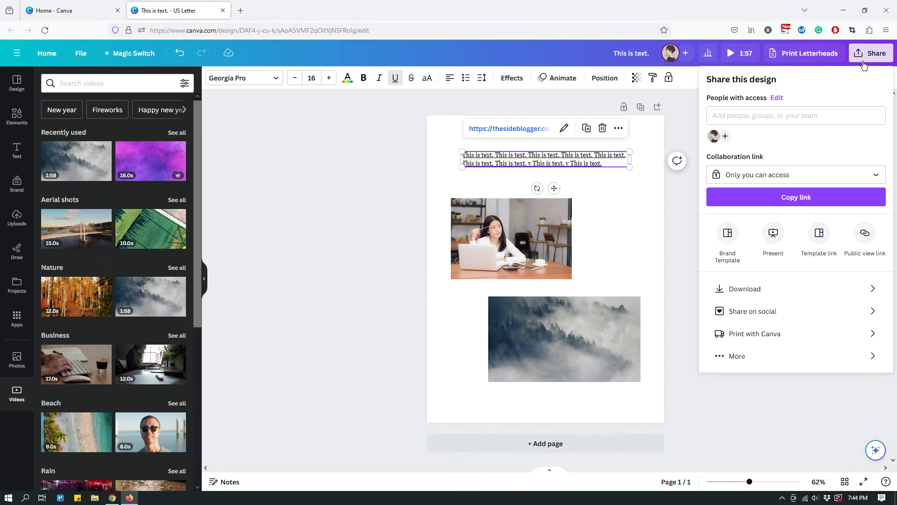
left_click(748, 288)
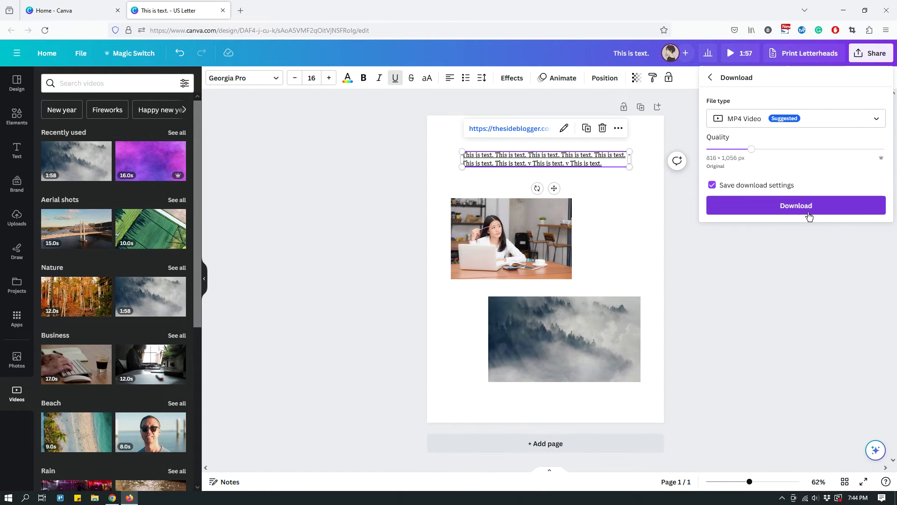
left_click(749, 119)
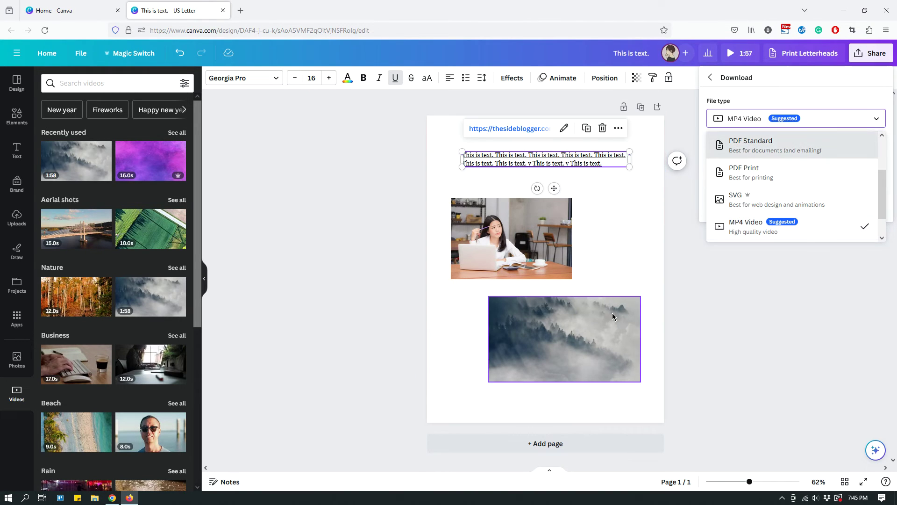
scroll(767, 200, "down", 1)
scroll(765, 200, "up", 2)
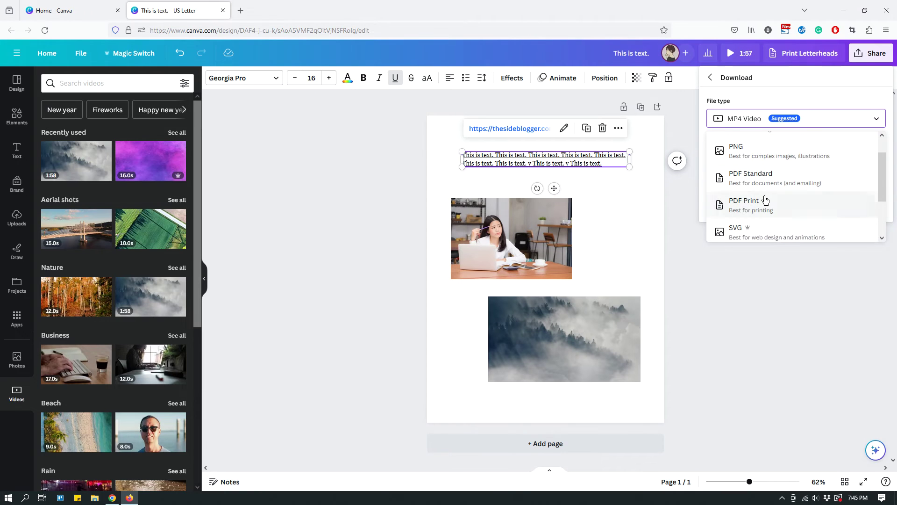
left_click(762, 180)
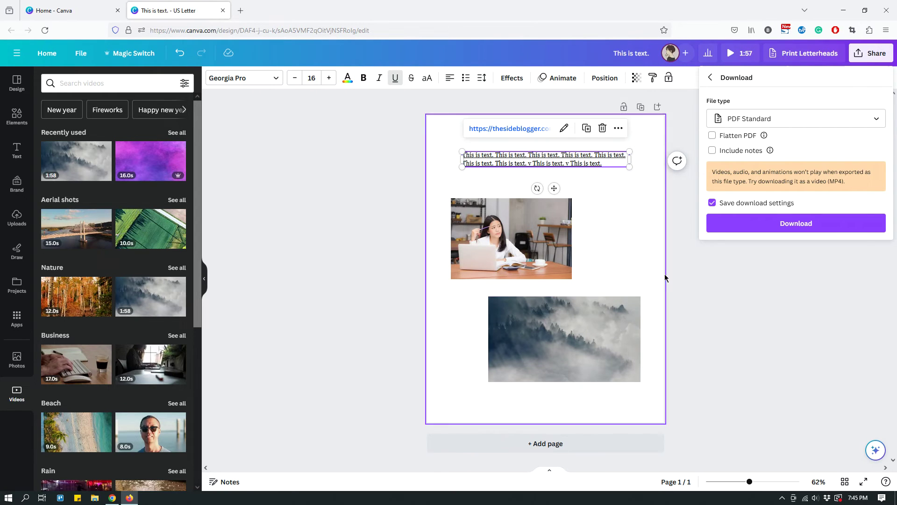
left_click(618, 327)
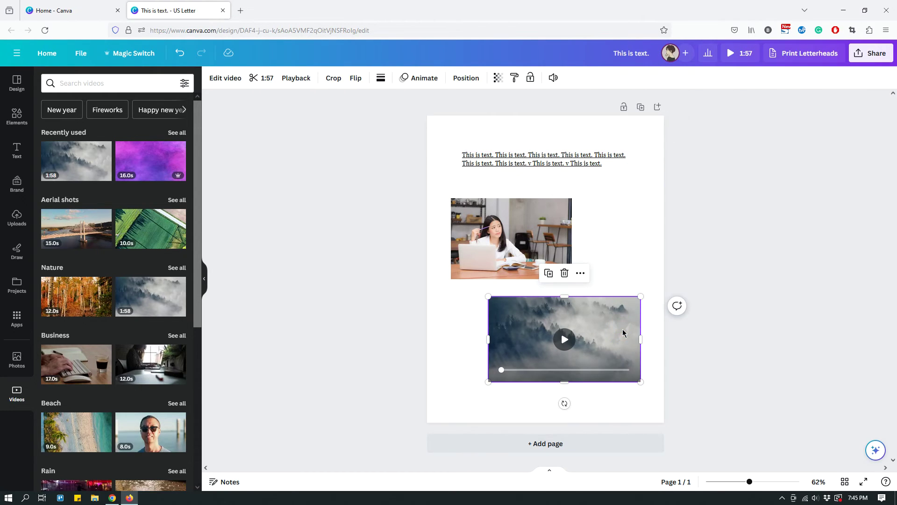
Delete the fog video and select PDF Print as the download file type.
key("Delete")
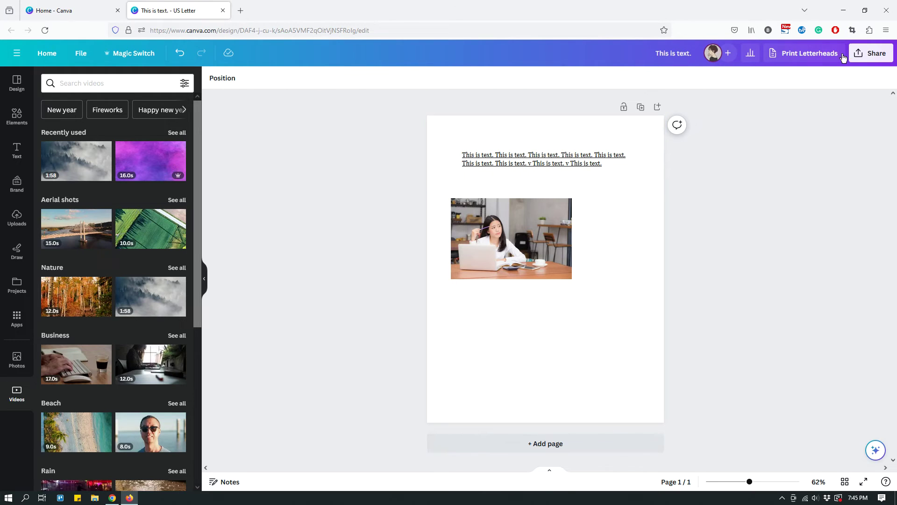
left_click(872, 52)
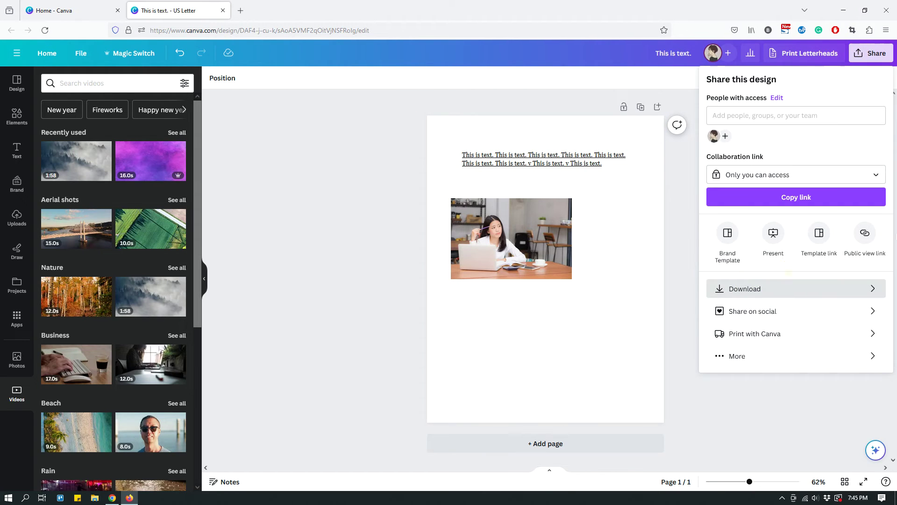
left_click(747, 289)
left_click(763, 119)
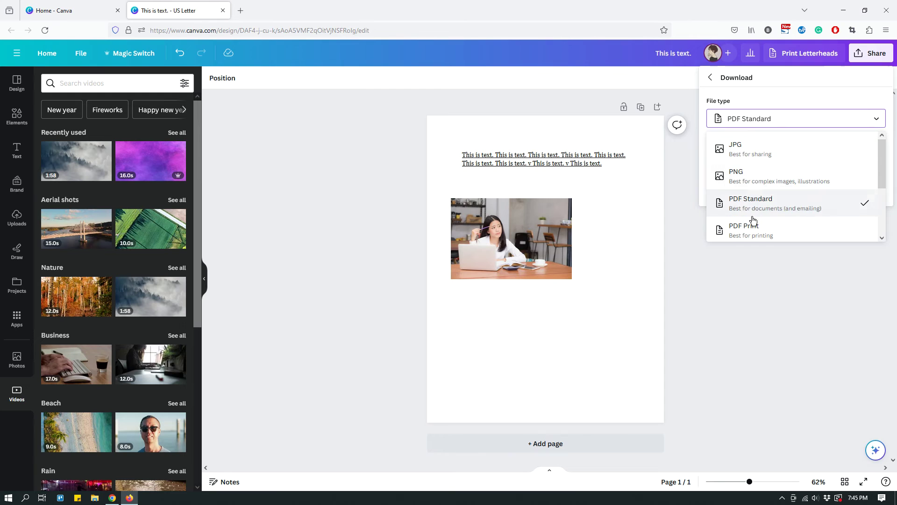
scroll(753, 222, "down", 1)
left_click(757, 202)
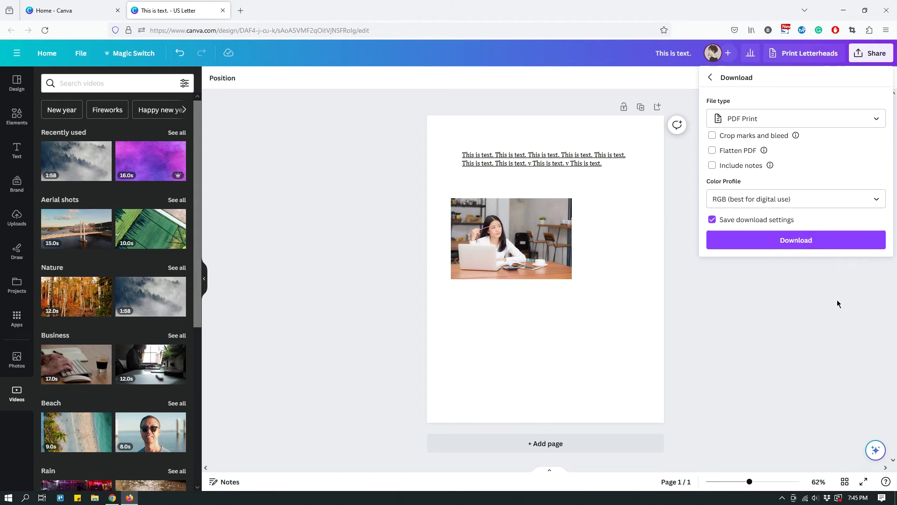
Reopen the file type list, then close the download options without downloading.
left_click(817, 121)
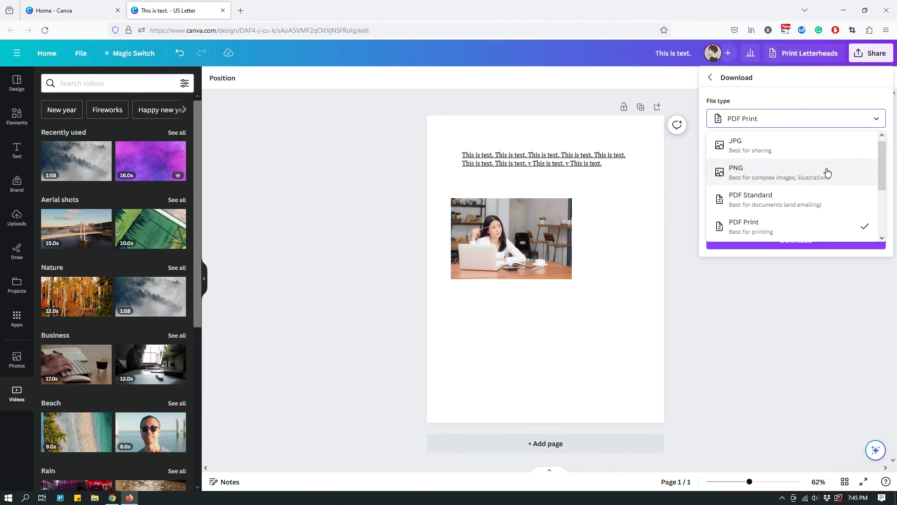
scroll(826, 173, "down", 3)
left_click(779, 316)
Search 'web' on the Canva home page and start a blank Website design.
left_click(101, 10)
double_click(696, 80)
type("web")
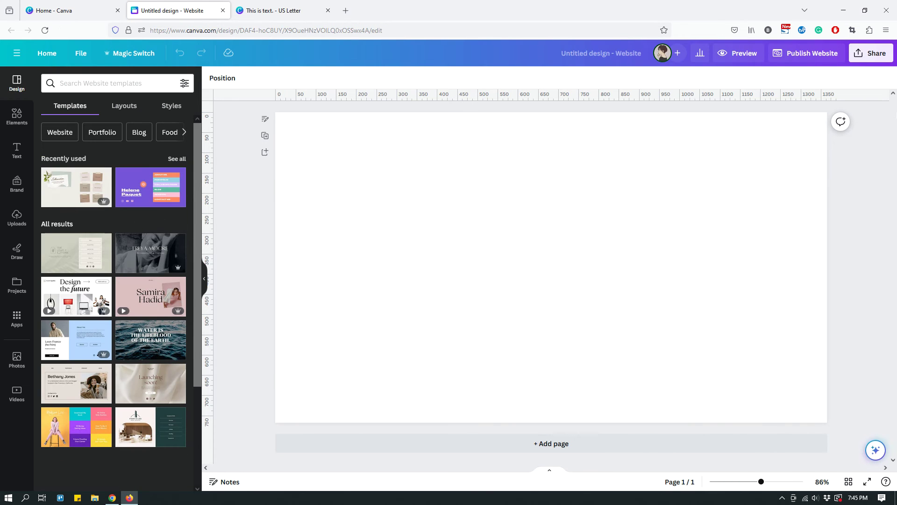
left_click(391, 233)
Add the text 'This is some text. Click here to go to my blog The Side Blogger' near the top.
type("tT")
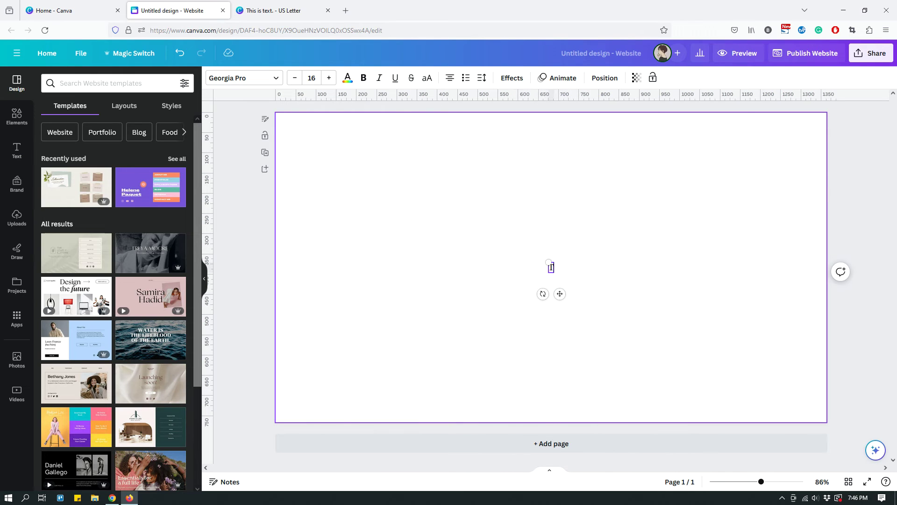
type("his is some text. Click here to go to my blog The Side Blogger.")
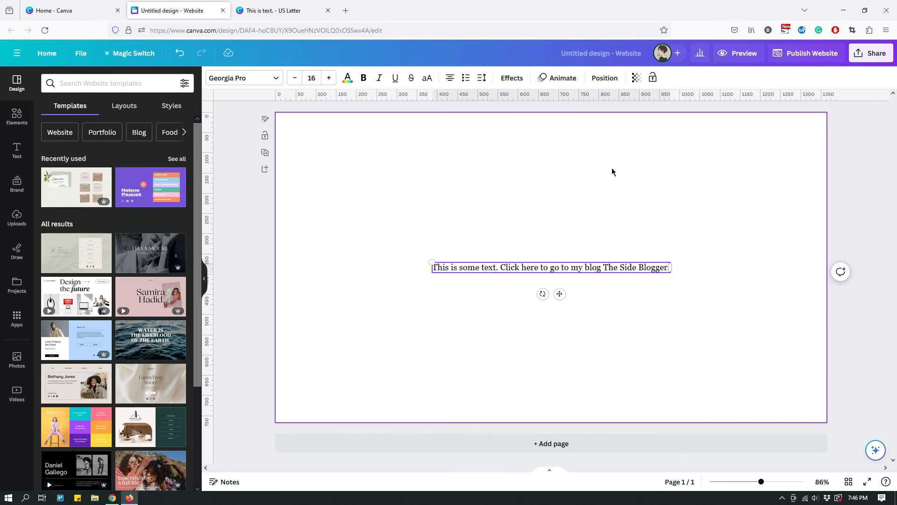
left_click(605, 179)
left_click_drag(567, 268, 558, 176)
left_click(539, 209)
left_click(561, 176)
left_click(538, 176)
left_click_drag(494, 176, 660, 178)
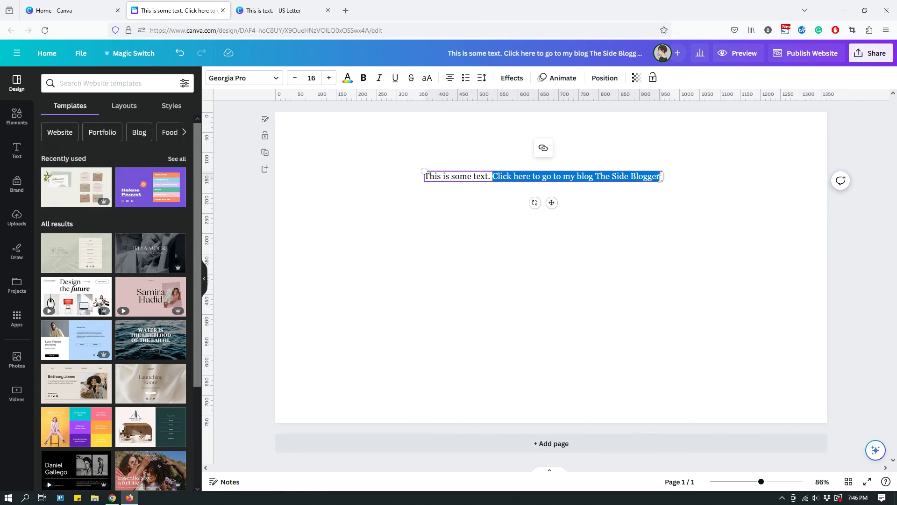
left_click(543, 148)
type("ht")
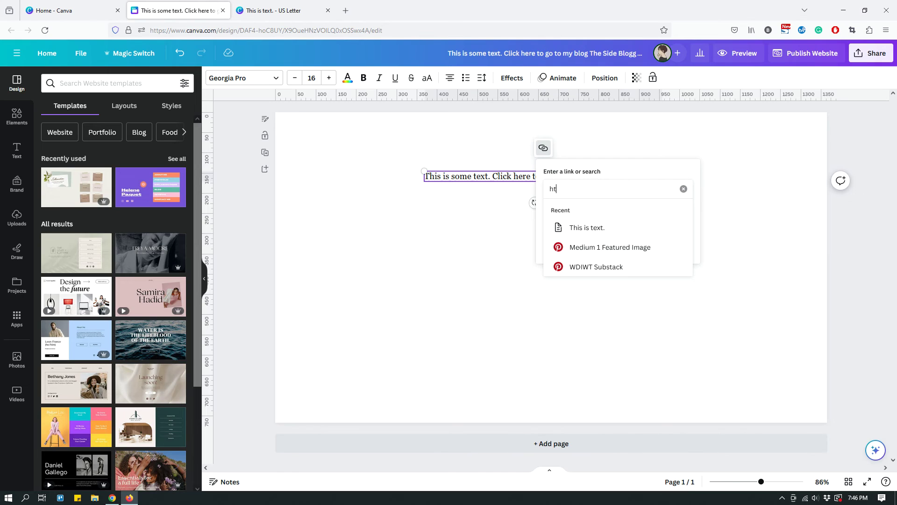
type("tps:/")
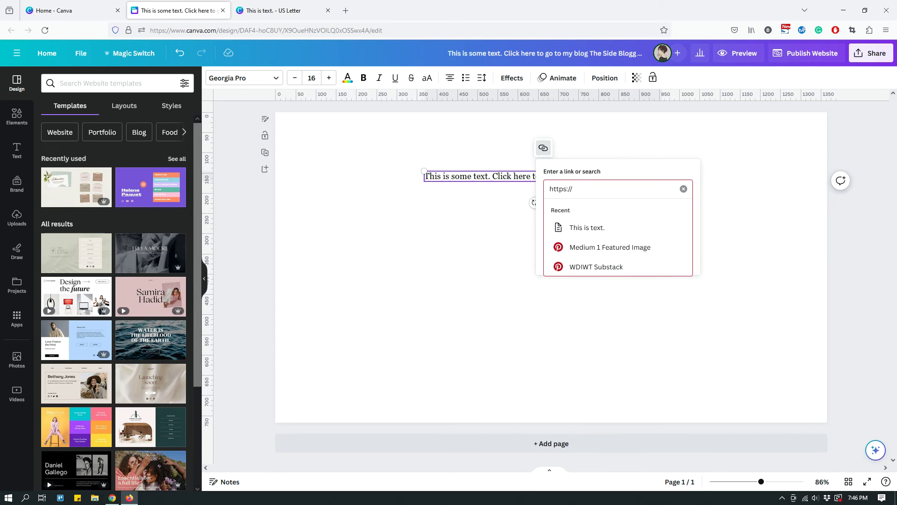
type("/theside")
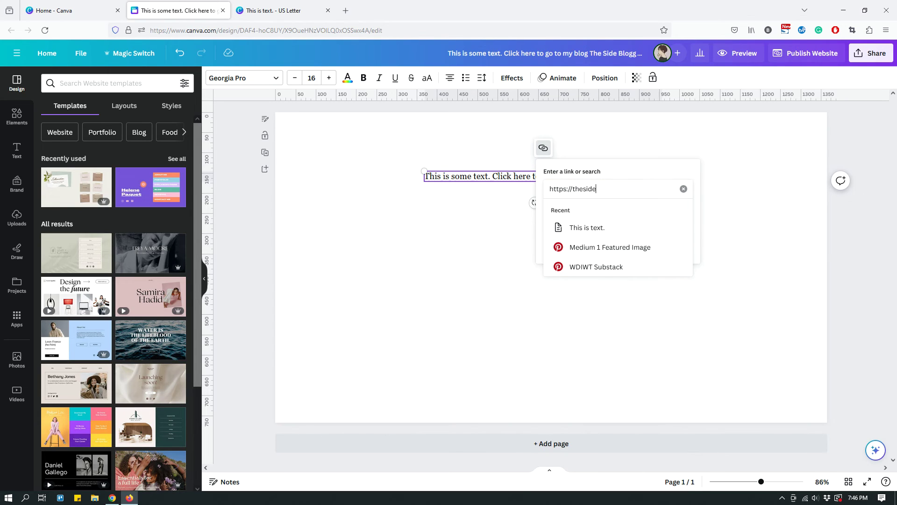
type("blogger.com")
key("Return")
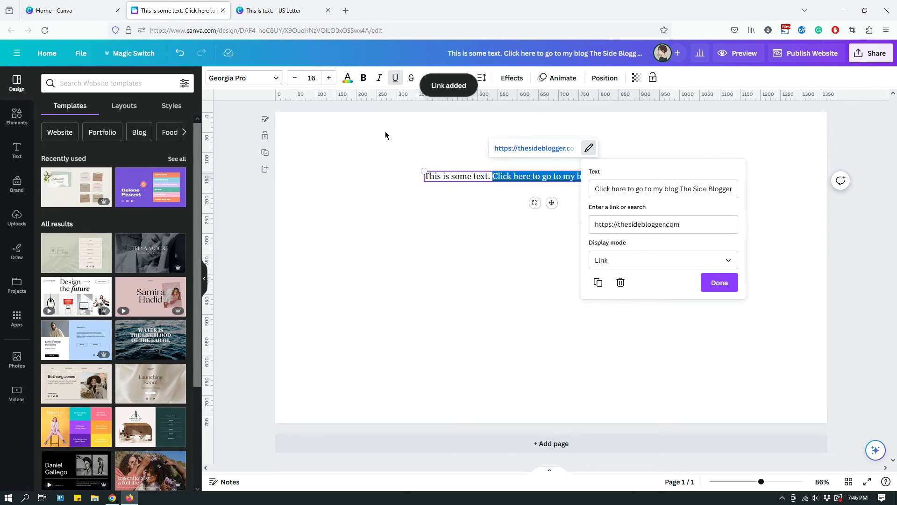
Colour the linked phrase red.
left_click(348, 78)
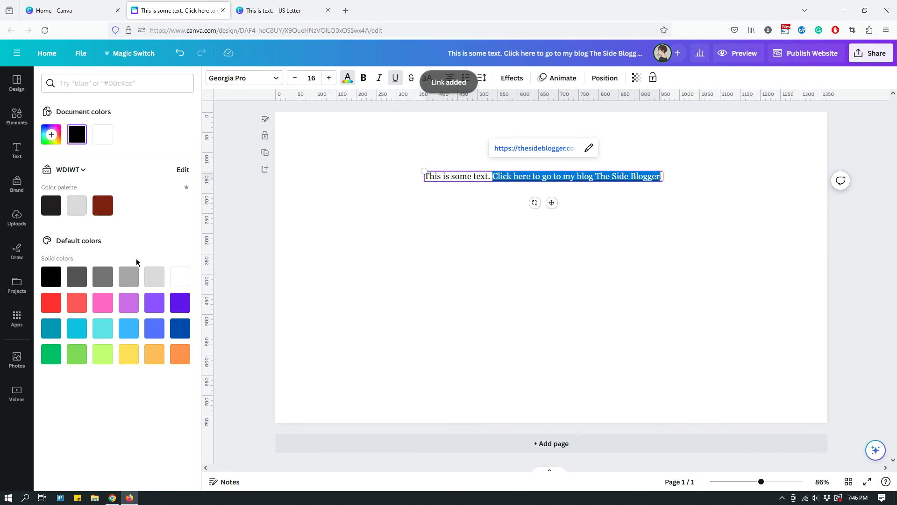
left_click(51, 302)
left_click(454, 297)
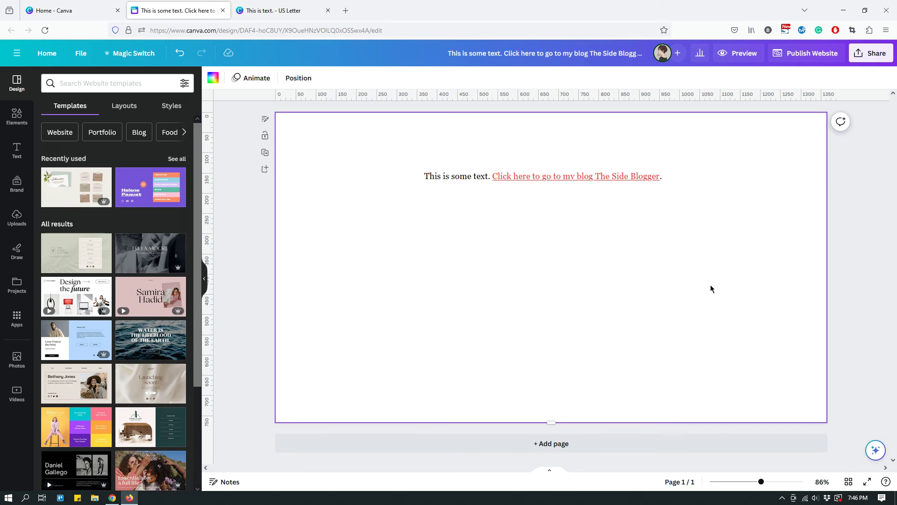
Add the woman-at-laptop stock photo, resized to 516×344 and centred below the sentence.
left_click(17, 359)
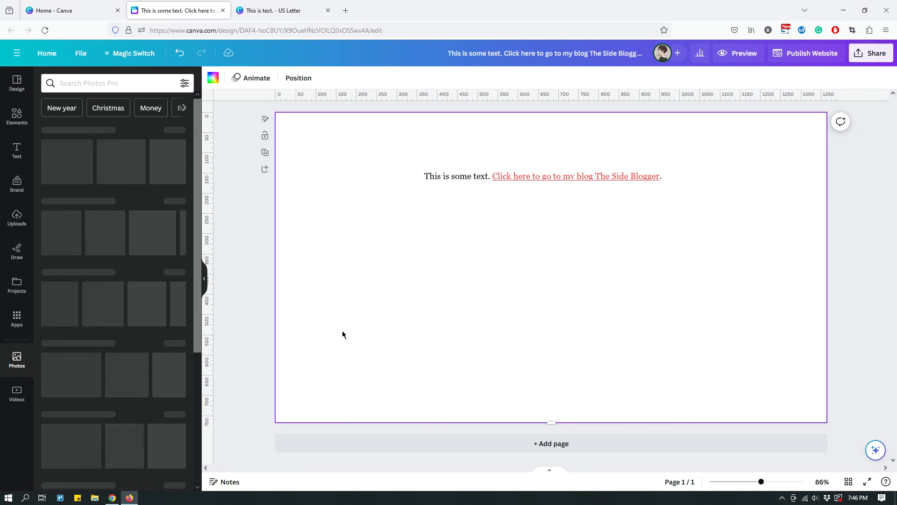
key("ctrl+v")
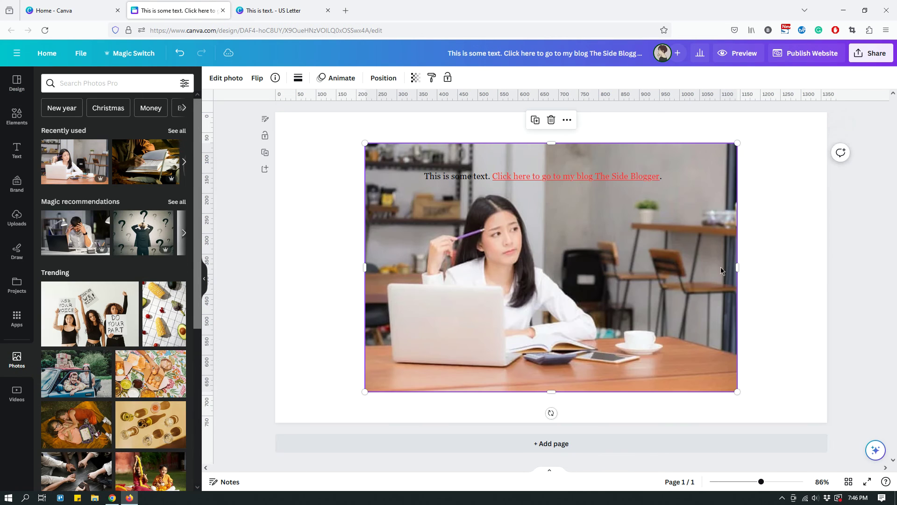
left_click_drag(738, 143, 573, 253)
left_click_drag(457, 323, 540, 279)
left_click(569, 187)
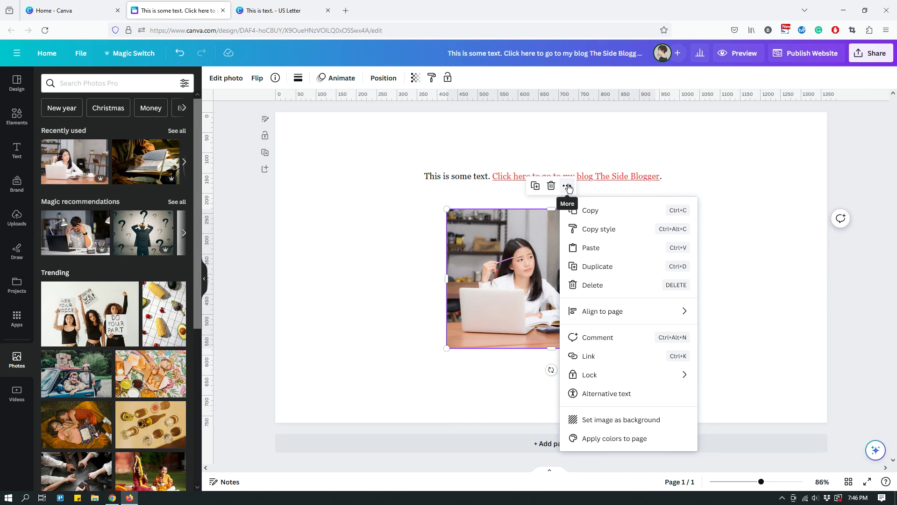
left_click(587, 356)
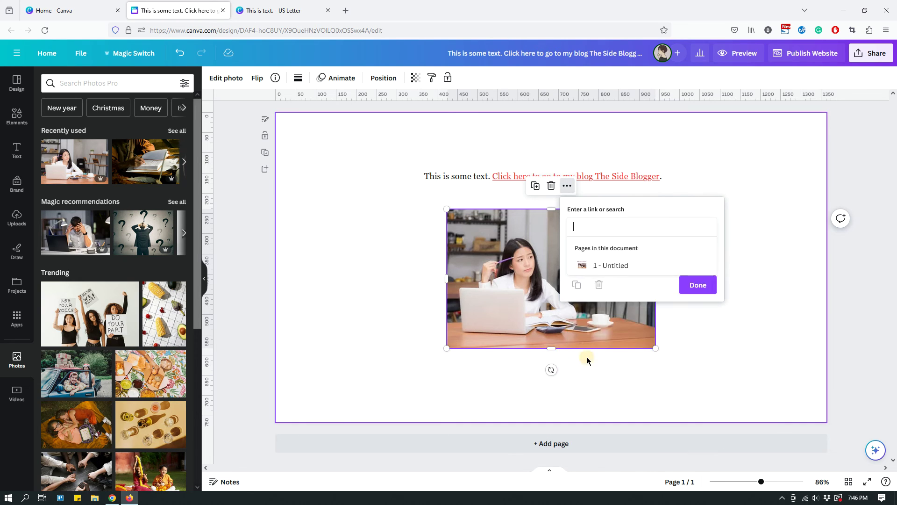
type("https")
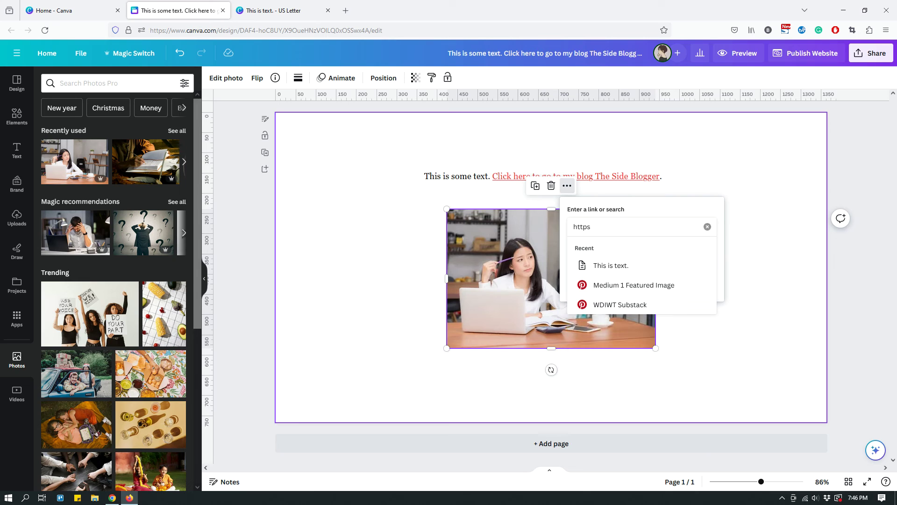
type("://thesideblogger.com")
key("Return")
left_click(758, 320)
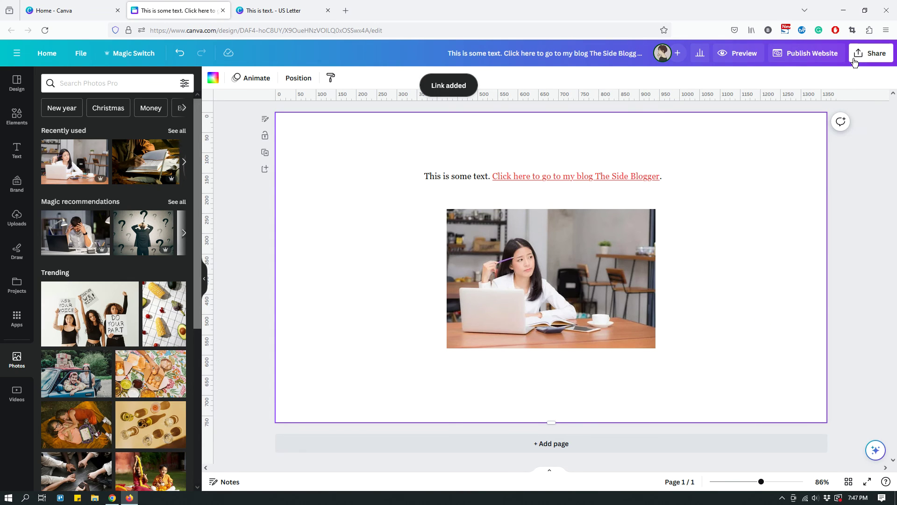
Publish the website with the page URL path 'test-site'.
left_click(817, 55)
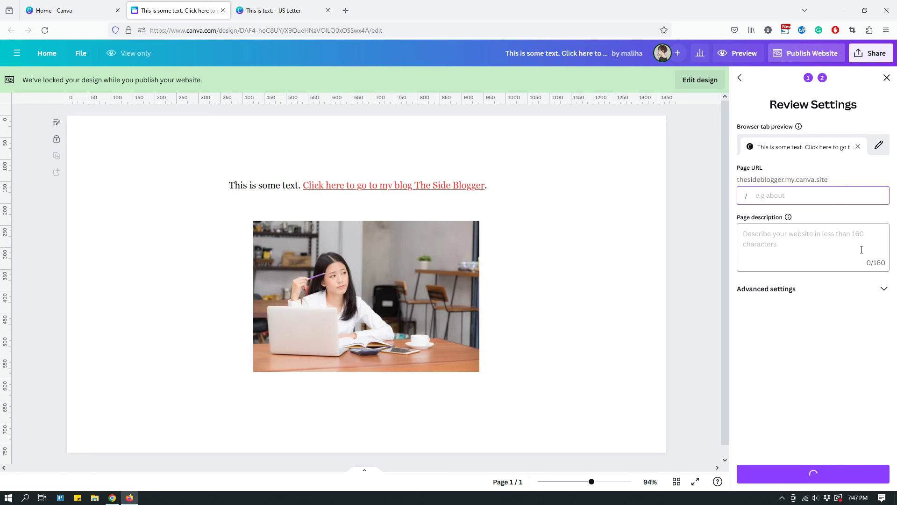
type("test-site")
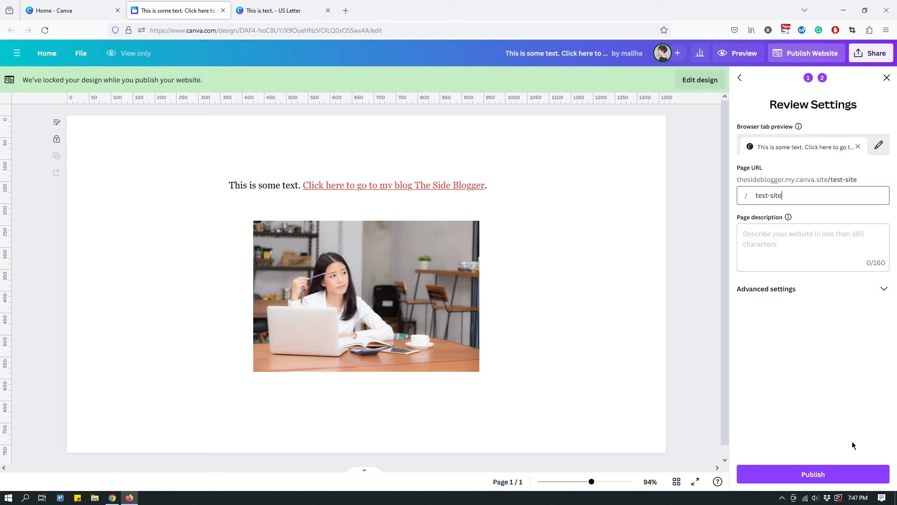
left_click(835, 473)
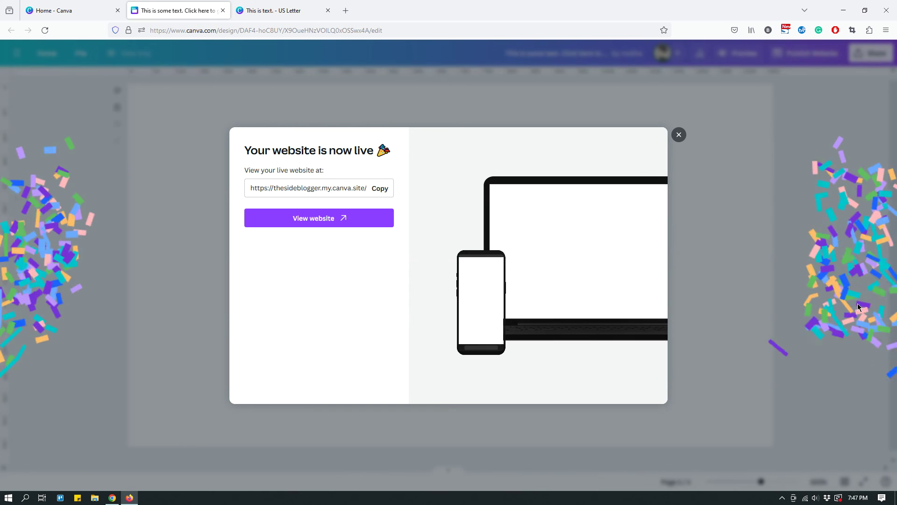
On the live test-site page, check that the red link and the photo both open thesideblogger.com.
left_click(334, 219)
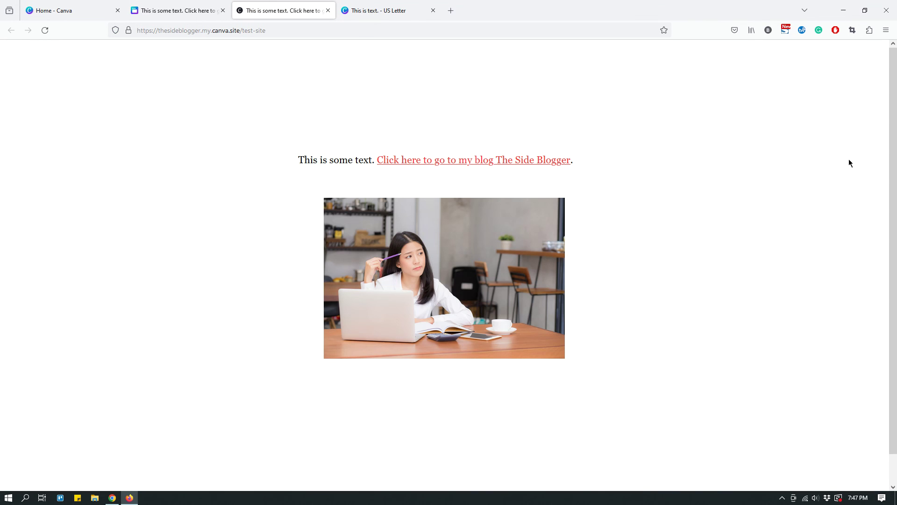
left_click(553, 159)
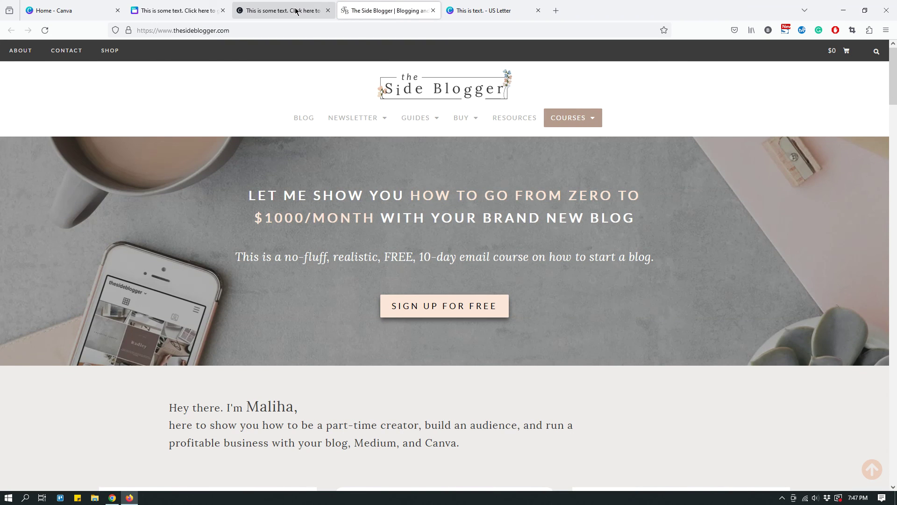
left_click(296, 11)
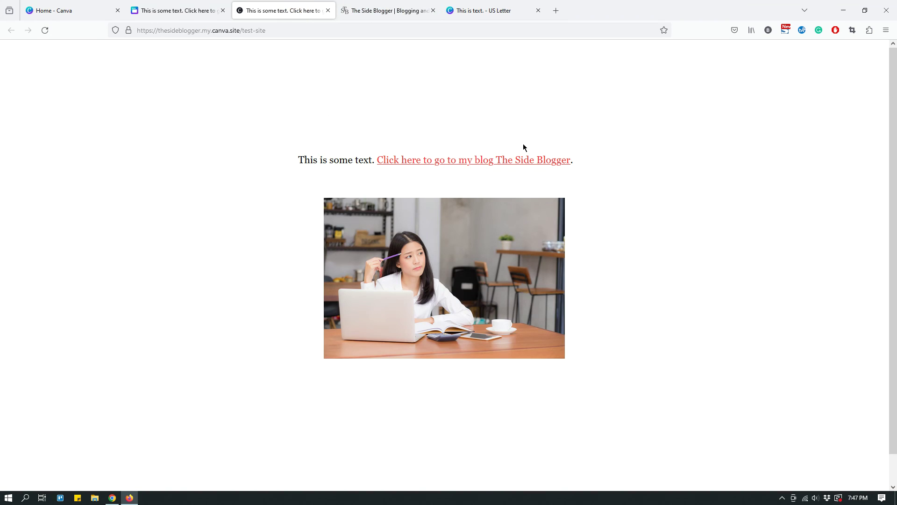
left_click(471, 252)
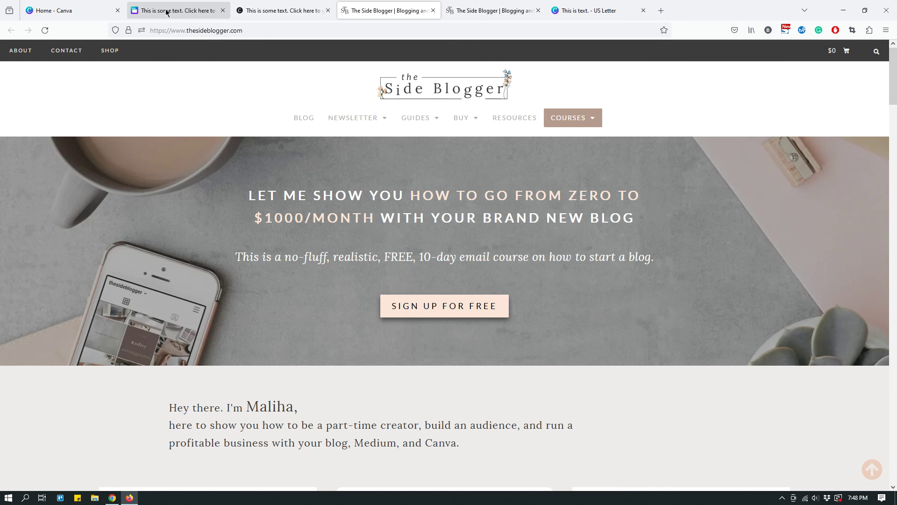
Go back to the Canva design tab and dismiss the 'Your website is now live' dialog.
left_click(174, 14)
left_click(679, 135)
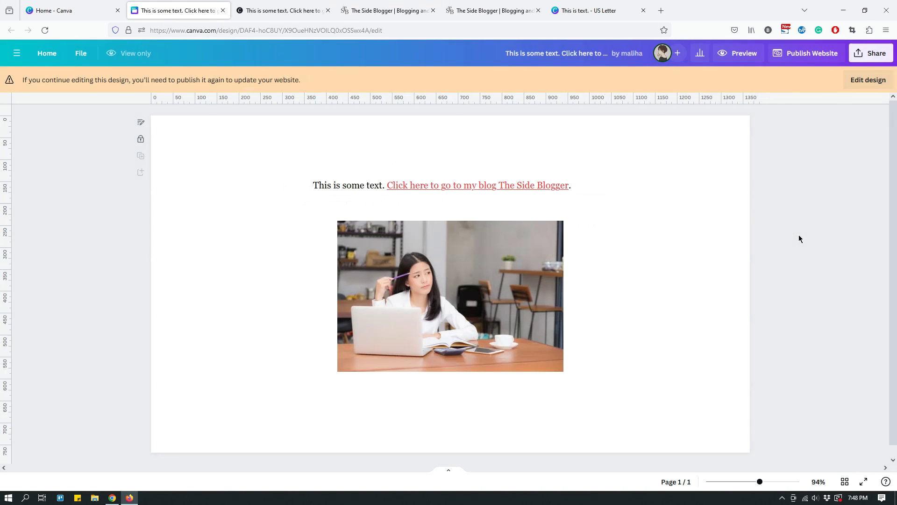